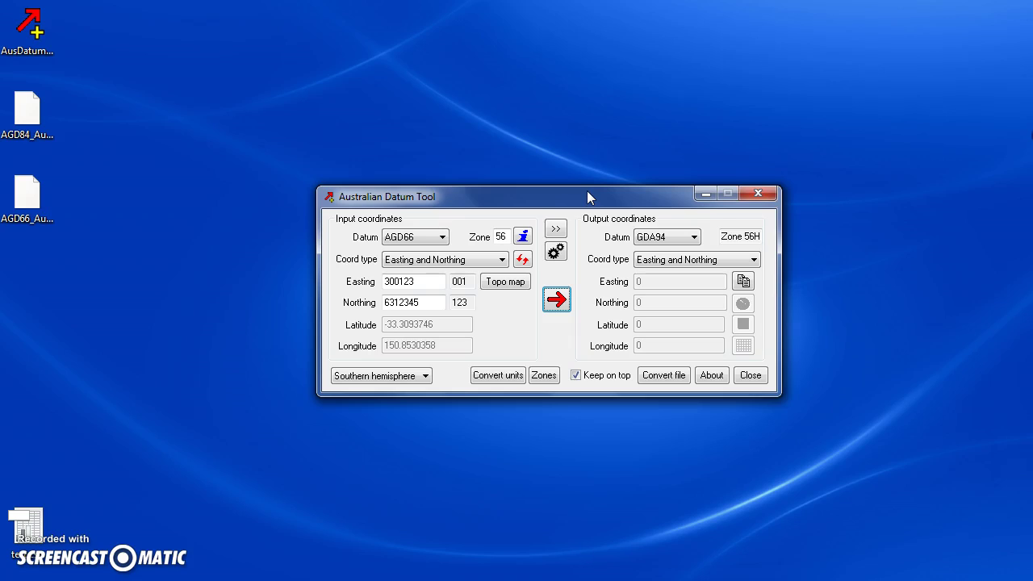
Browse the input datum list and keep AGD66 as the input datum.
{"action": "left_click", "coordinate": [439, 239]}
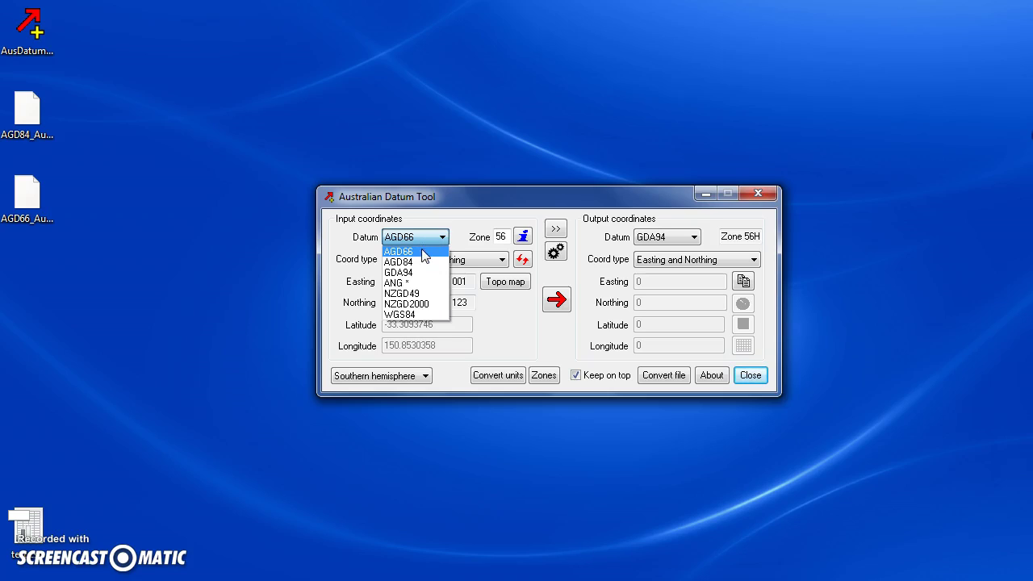
{"action": "left_click", "coordinate": [420, 262]}
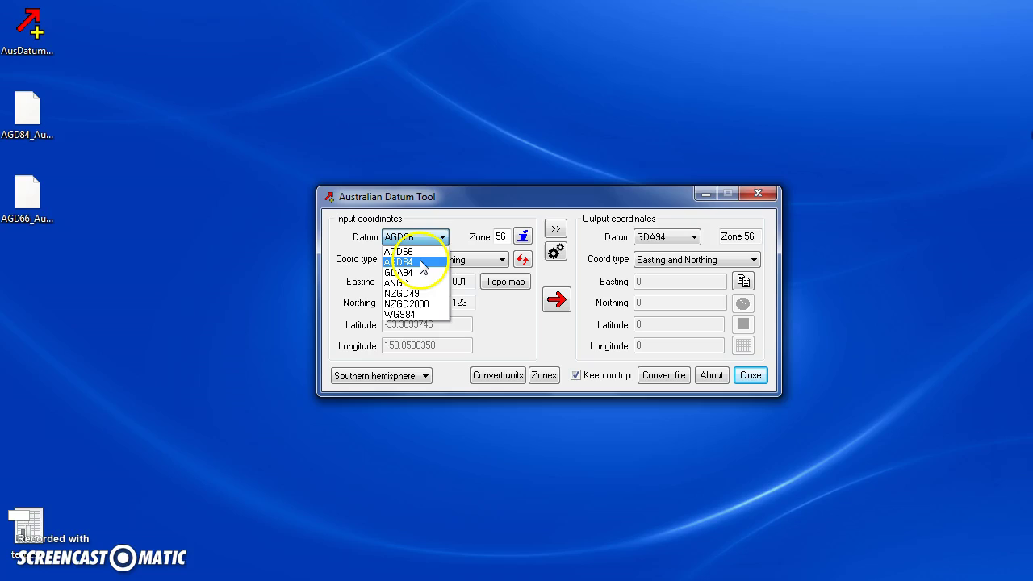
{"action": "left_click", "coordinate": [434, 315]}
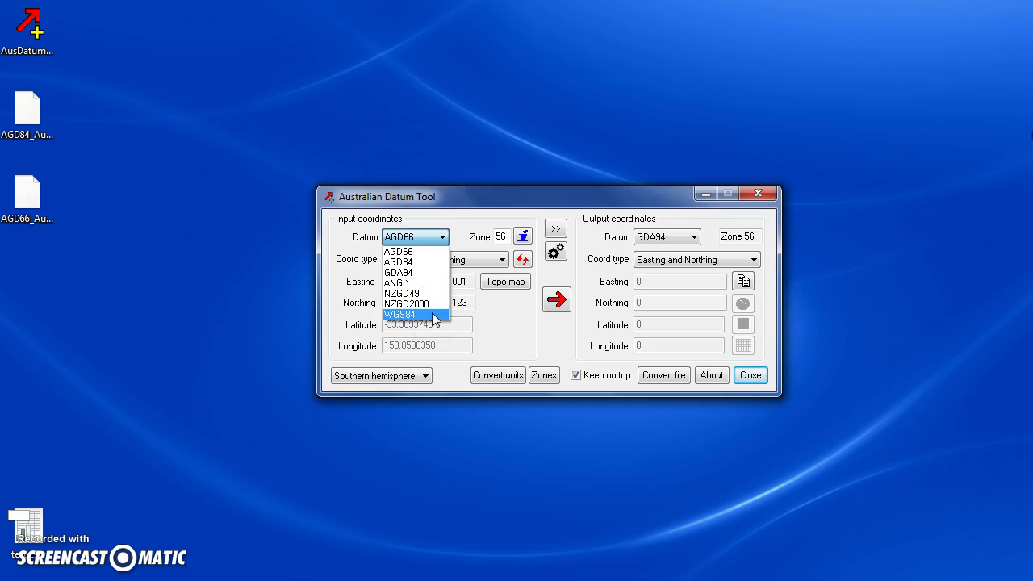
{"action": "left_click", "coordinate": [454, 234]}
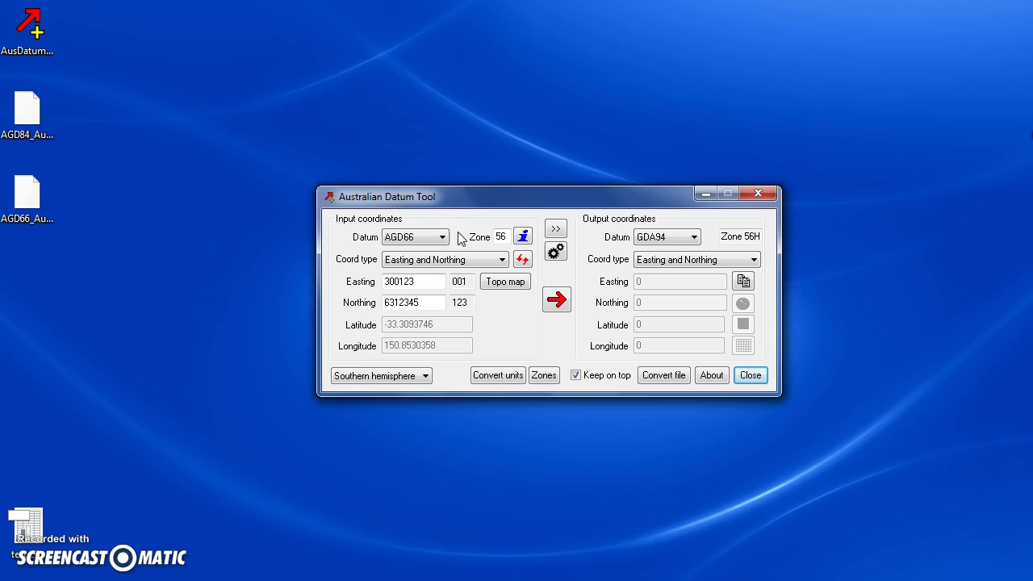
Convert AGD66 300123 E, 6312345 N to GDA94, giving 300227.64 E and 6312534.6 N.
{"action": "left_click", "coordinate": [442, 240]}
{"action": "left_click", "coordinate": [680, 240]}
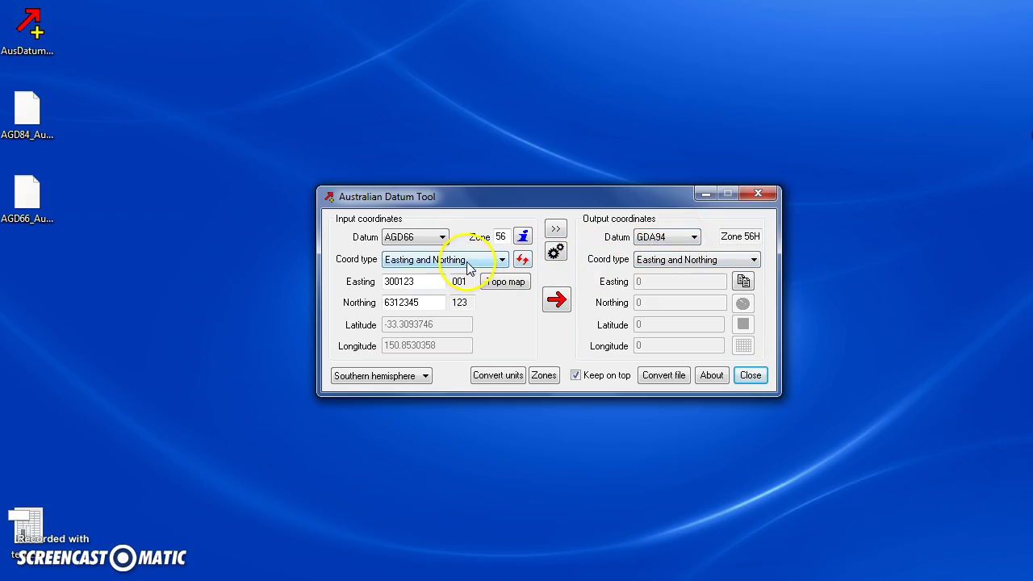
{"action": "left_click", "coordinate": [444, 259]}
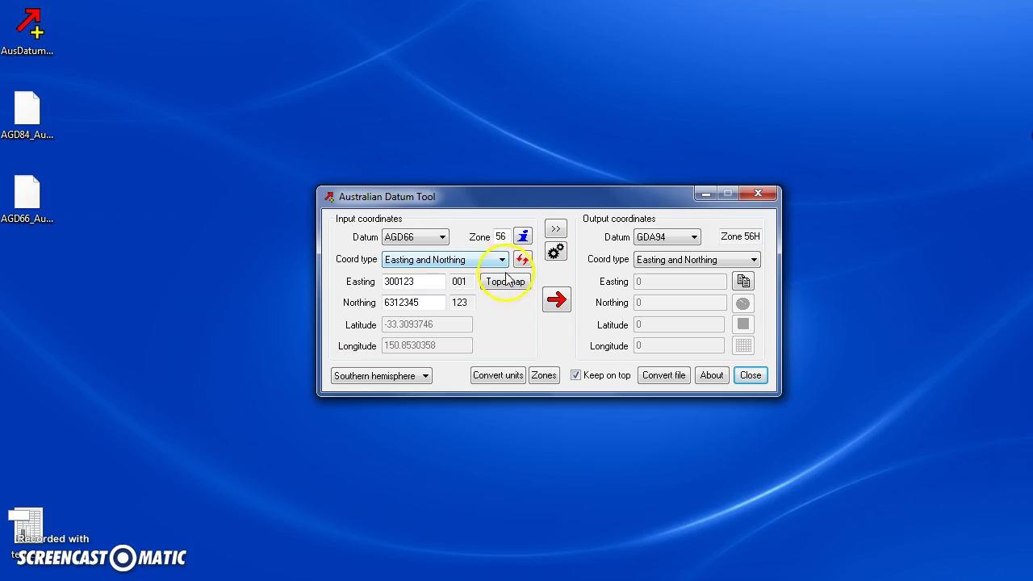
{"action": "left_click", "coordinate": [557, 301]}
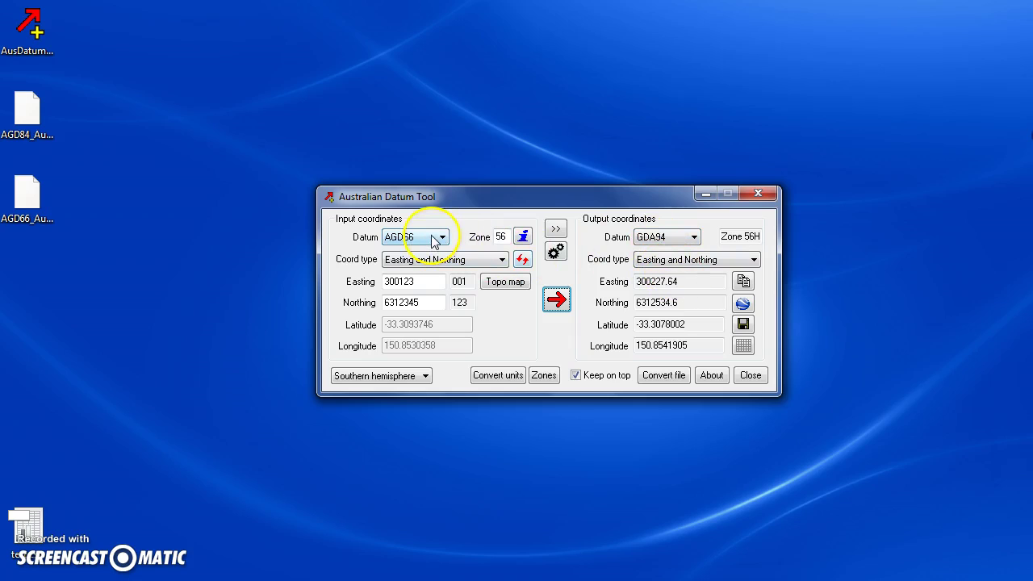
{"action": "left_click", "coordinate": [488, 259]}
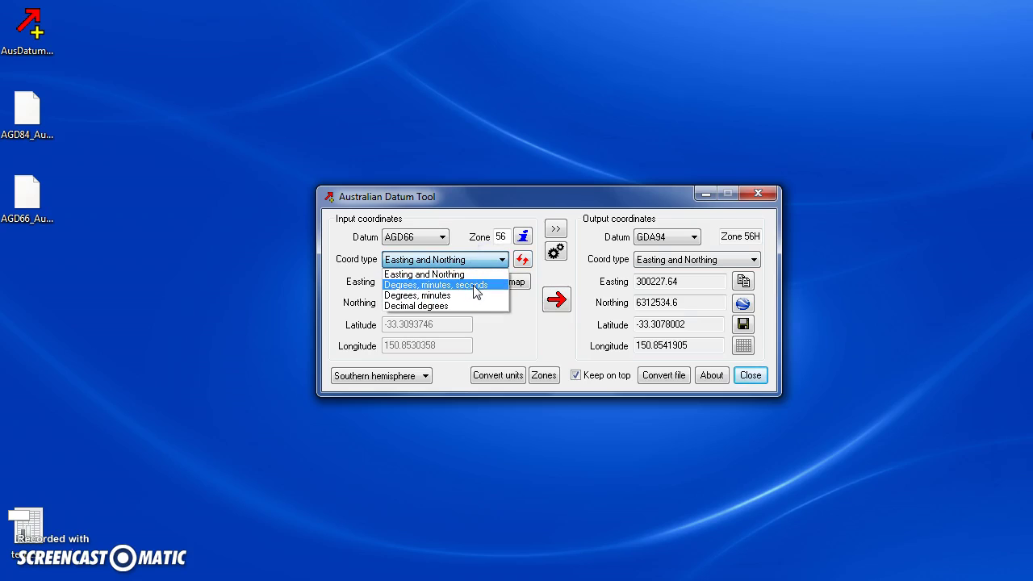
{"action": "left_click", "coordinate": [476, 292]}
{"action": "left_click", "coordinate": [449, 260]}
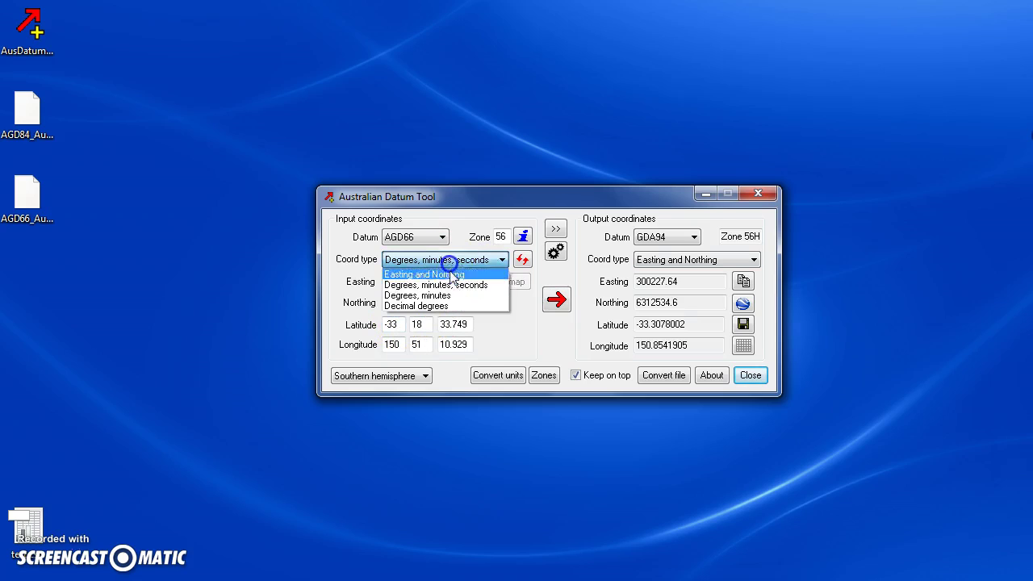
{"action": "left_click", "coordinate": [440, 295]}
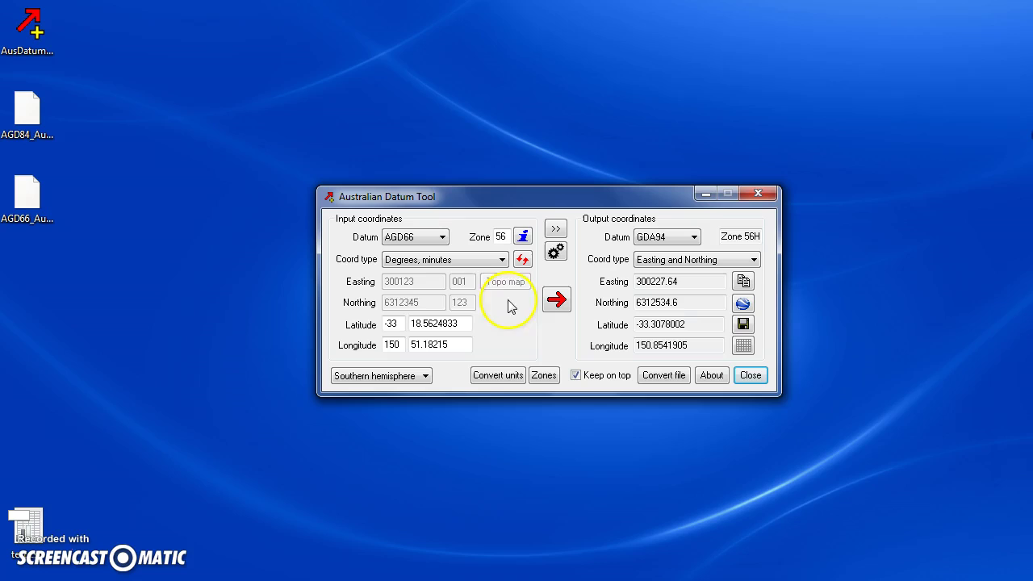
{"action": "left_click", "coordinate": [454, 261]}
{"action": "left_click", "coordinate": [452, 306]}
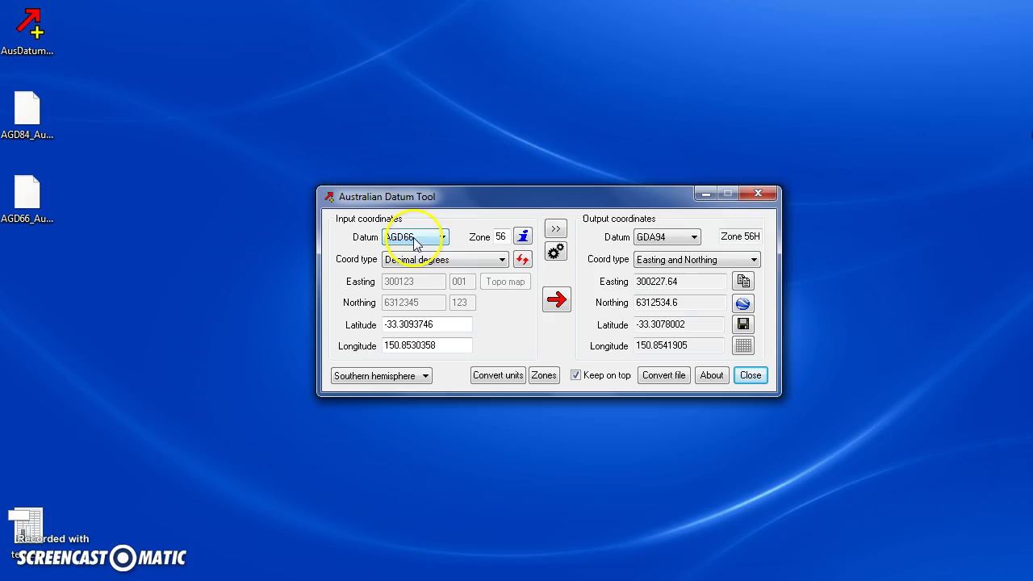
{"action": "left_click", "coordinate": [488, 260]}
{"action": "left_click", "coordinate": [476, 273]}
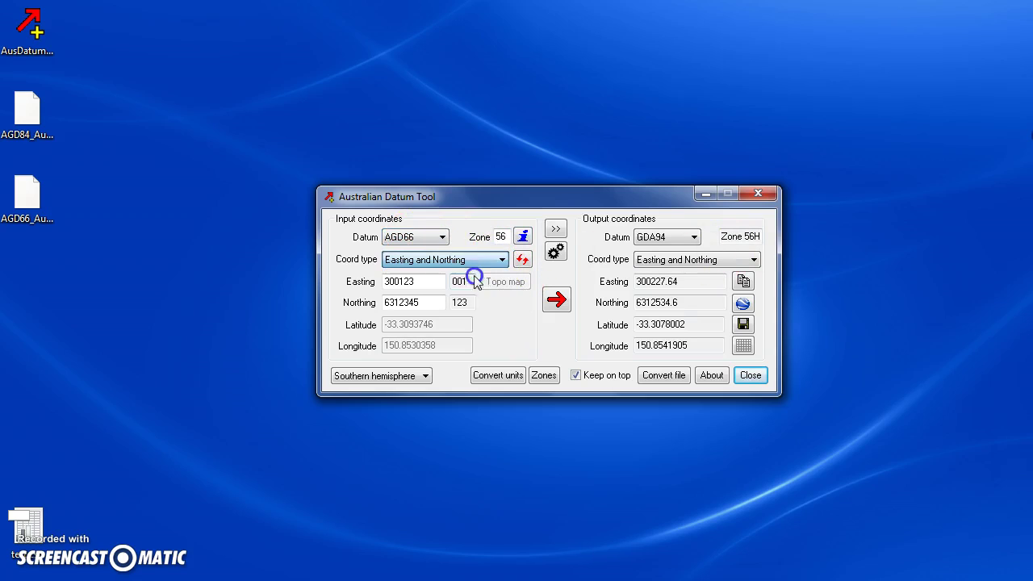
{"action": "double_click", "coordinate": [501, 236]}
{"action": "type", "text": "56"}
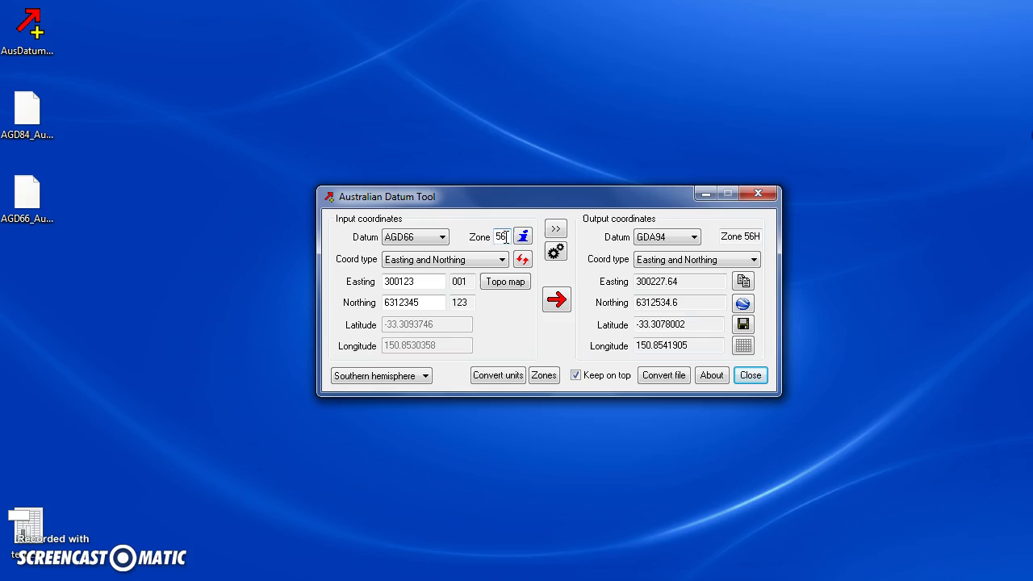
{"action": "left_click", "coordinate": [522, 236]}
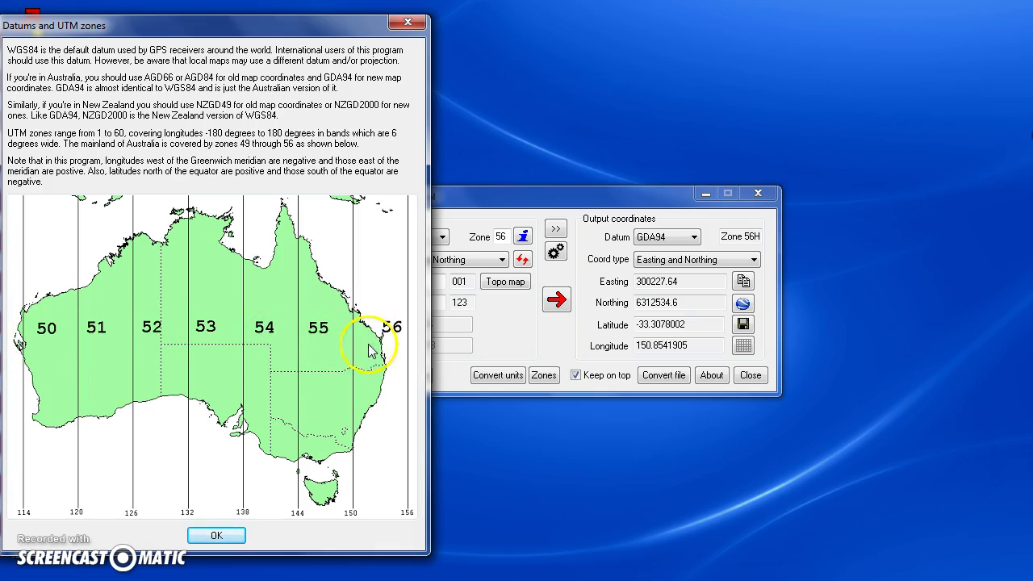
{"action": "left_click", "coordinate": [219, 536]}
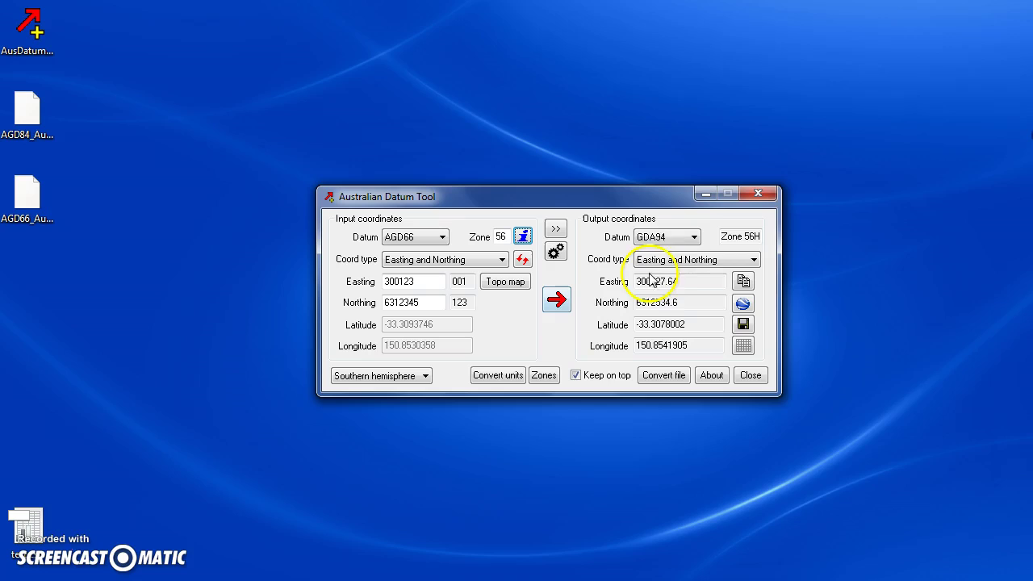
{"action": "left_click", "coordinate": [405, 379]}
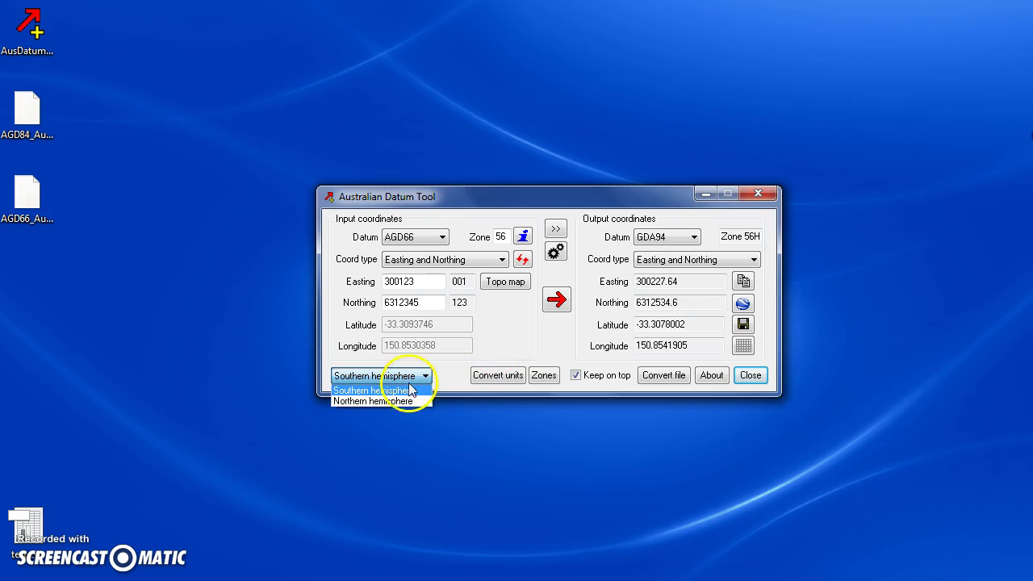
{"action": "left_click", "coordinate": [516, 343]}
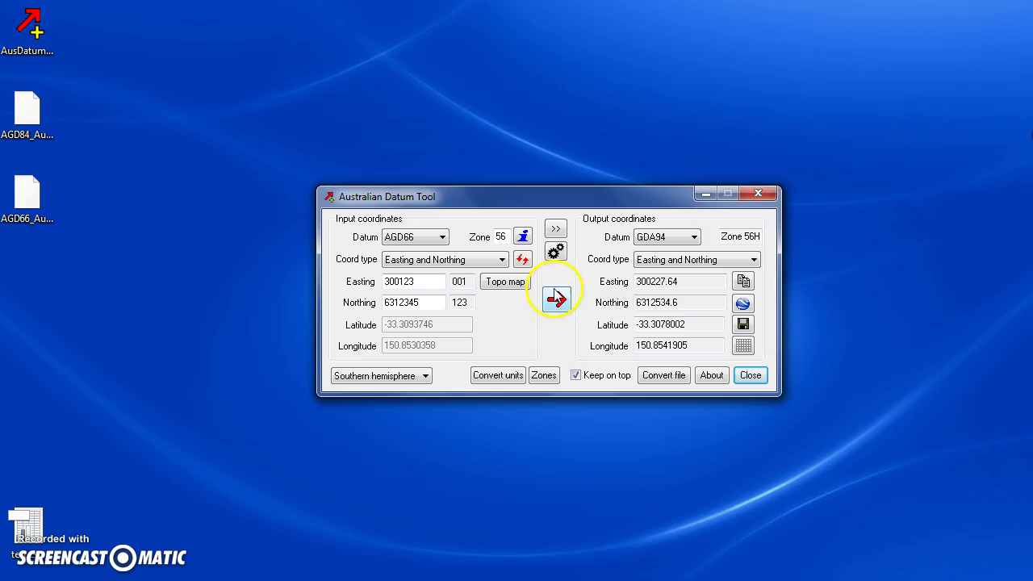
Pick the 1:100,000 map sheet 9031 ST ALBANS to show grid reference 001123.
{"action": "left_click", "coordinate": [506, 282]}
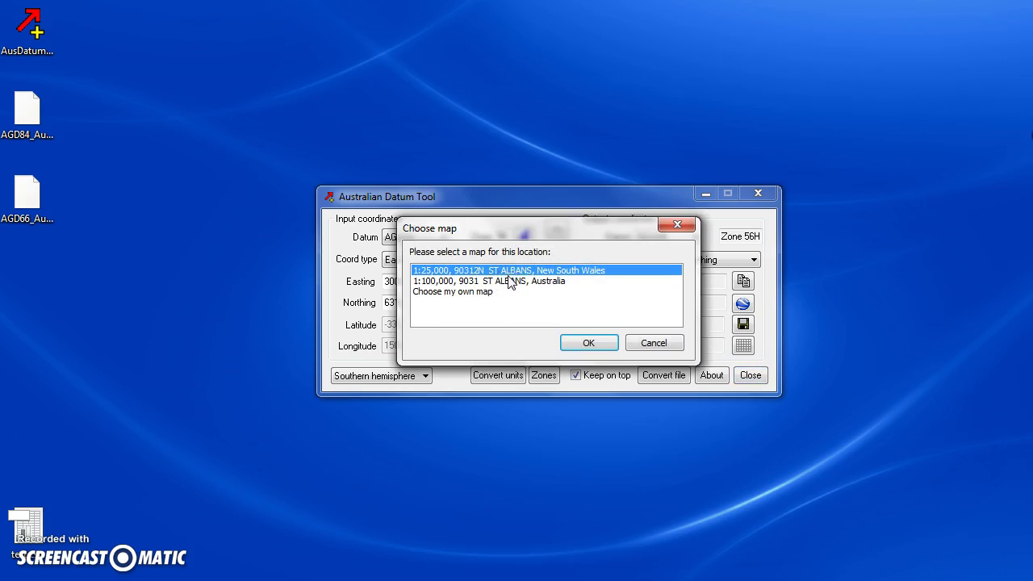
{"action": "left_click_drag", "start_coordinate": [426, 229], "coordinate": [458, 324]}
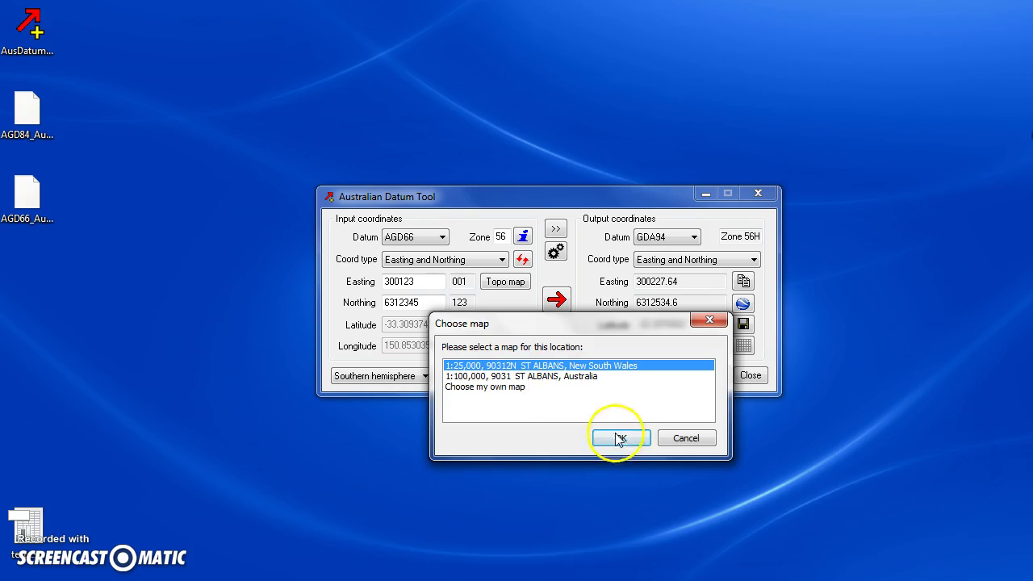
{"action": "left_click", "coordinate": [539, 376]}
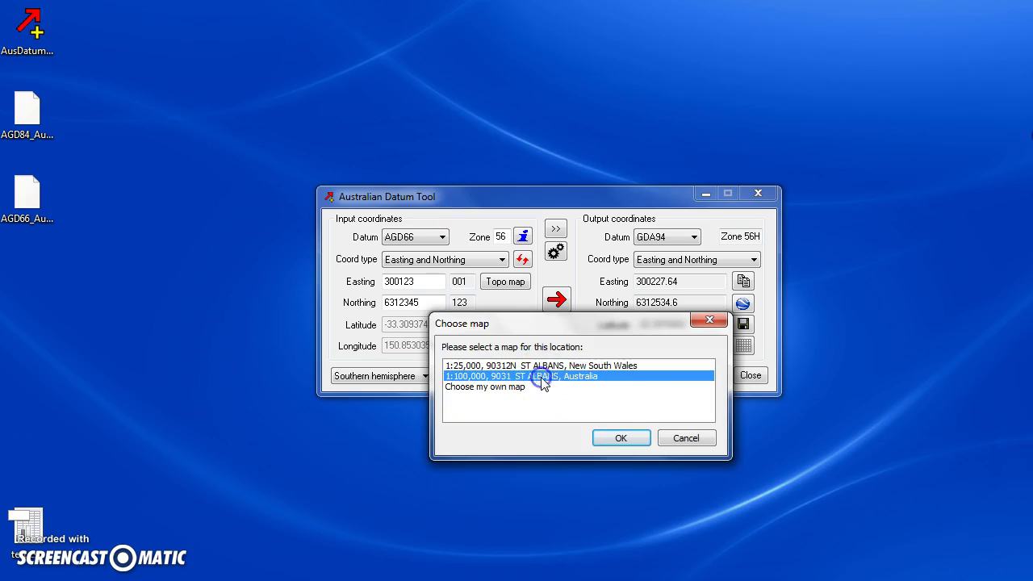
{"action": "left_click", "coordinate": [620, 435]}
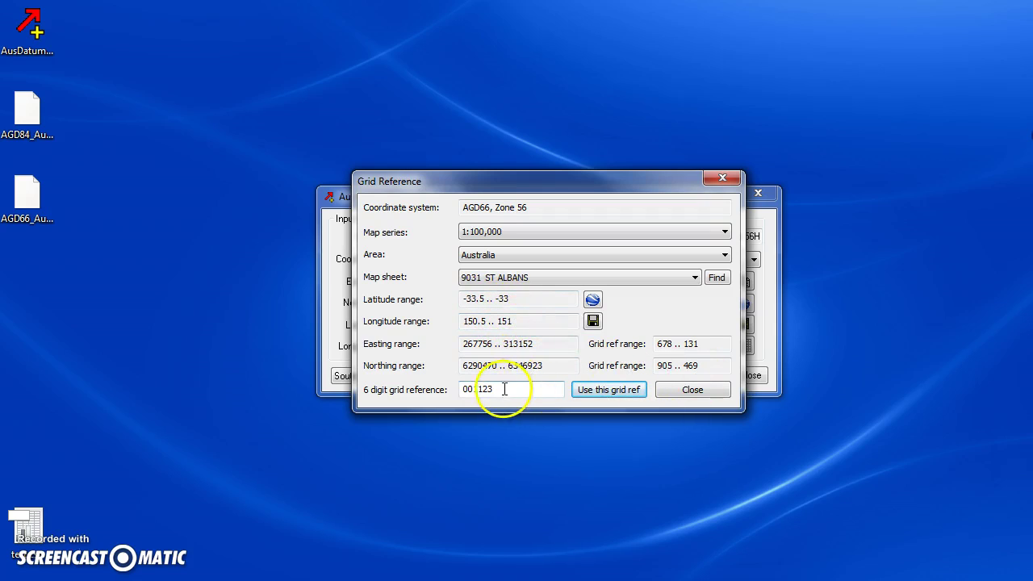
Move the Grid Reference window aside and send the 9031 ST ALBANS sheet area to Google Earth.
{"action": "left_click_drag", "start_coordinate": [526, 196], "coordinate": [662, 309]}
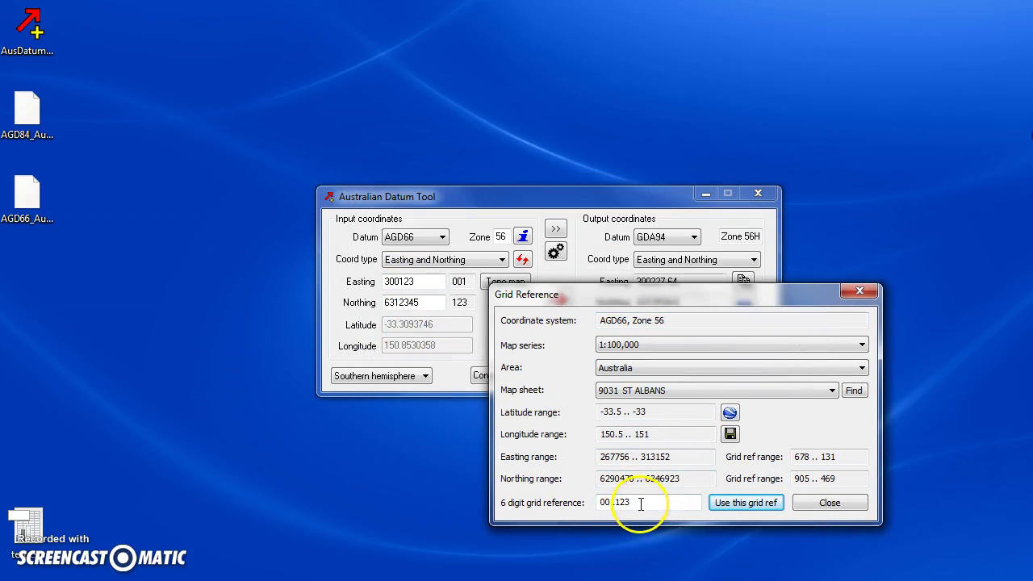
{"action": "left_click", "coordinate": [730, 413]}
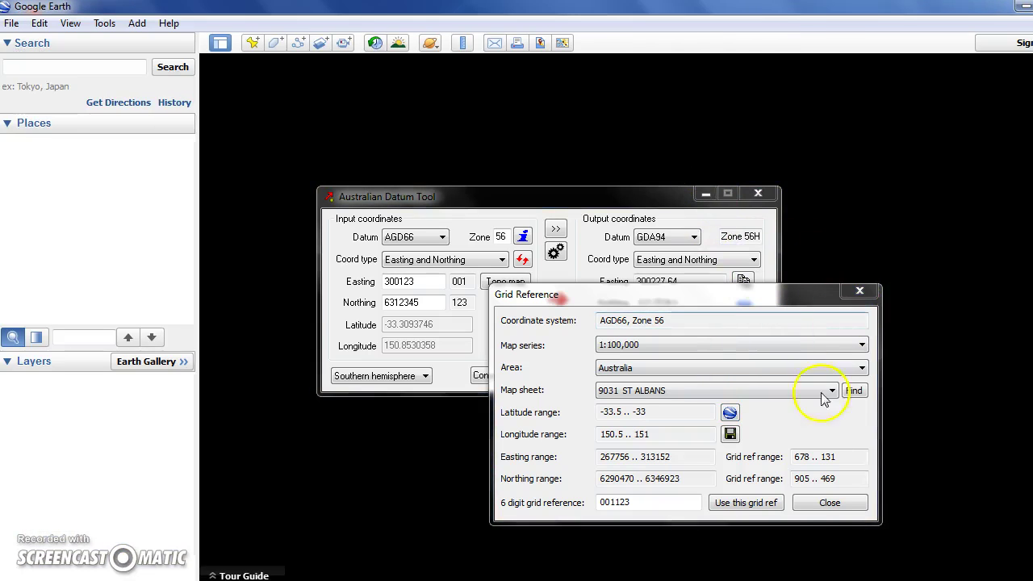
View the ST ALBANS sheet outline west of Central Coast, then close Google Earth, discarding places.
{"action": "left_click", "coordinate": [825, 503]}
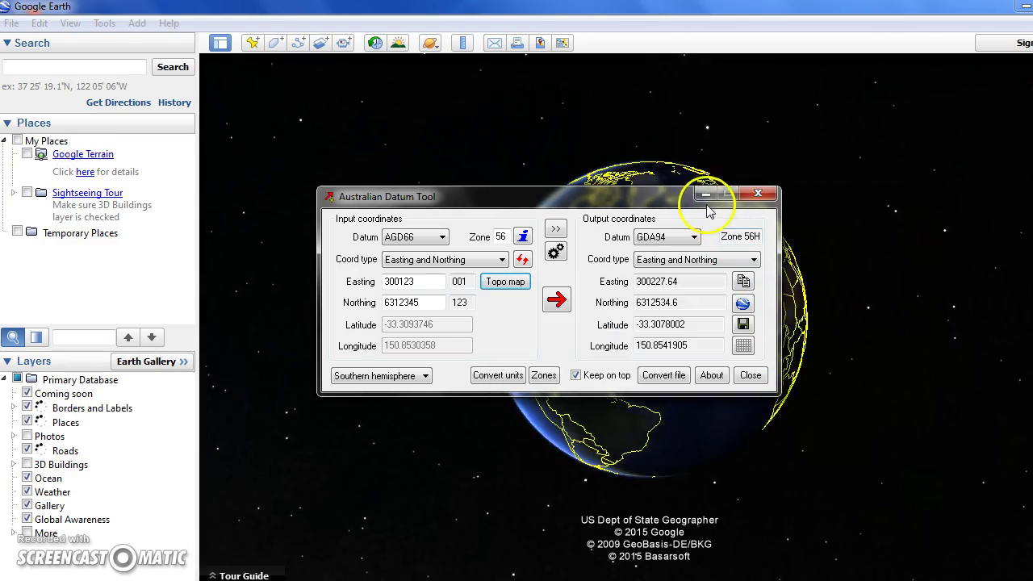
{"action": "left_click_drag", "start_coordinate": [669, 203], "coordinate": [358, 43]}
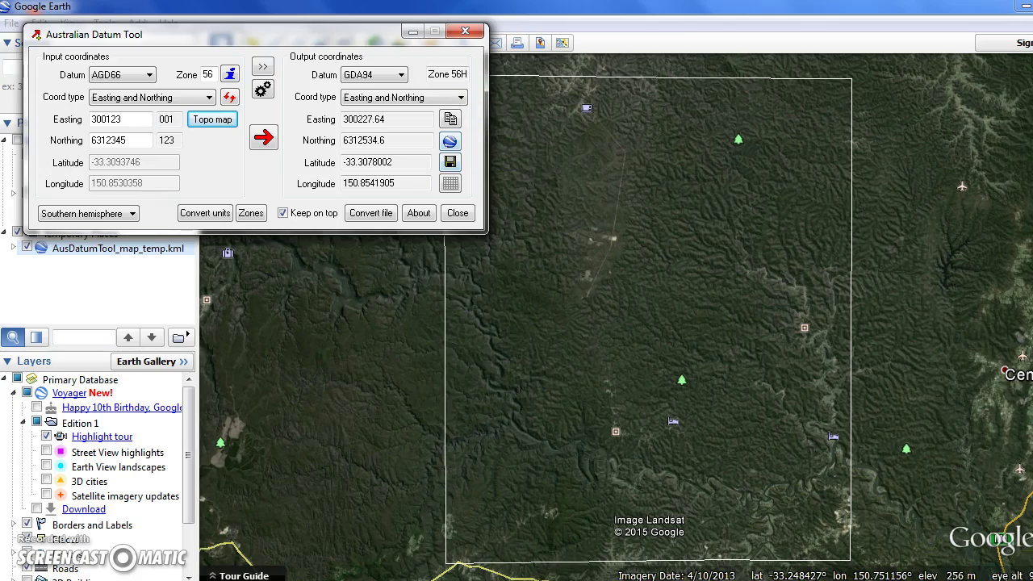
{"action": "scroll", "coordinate": [749, 345], "scroll_direction": "down", "scroll_amount": 3}
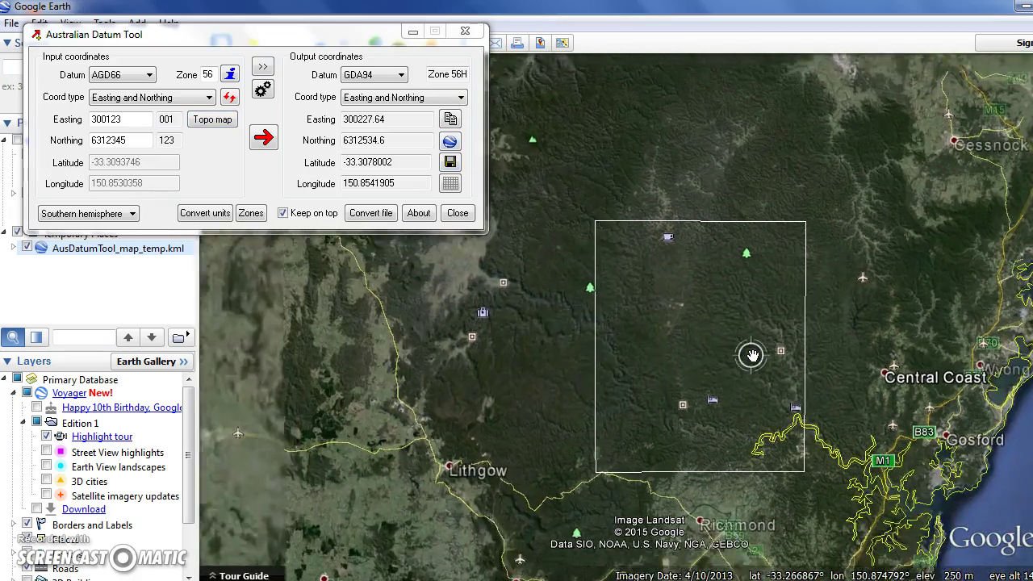
{"action": "left_click_drag", "start_coordinate": [750, 355], "coordinate": [679, 295]}
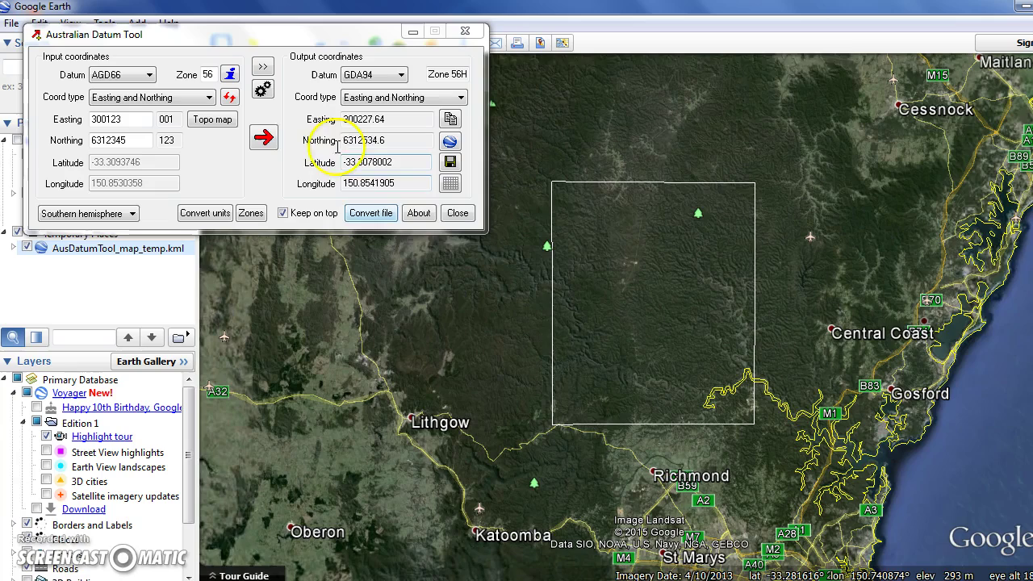
{"action": "left_click", "coordinate": [1022, 7]}
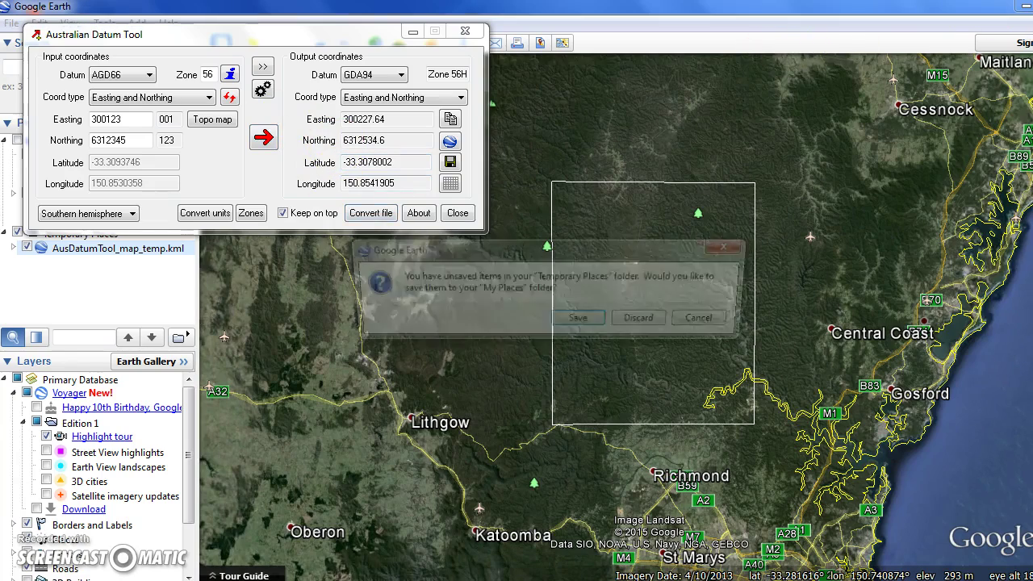
{"action": "left_click", "coordinate": [651, 323]}
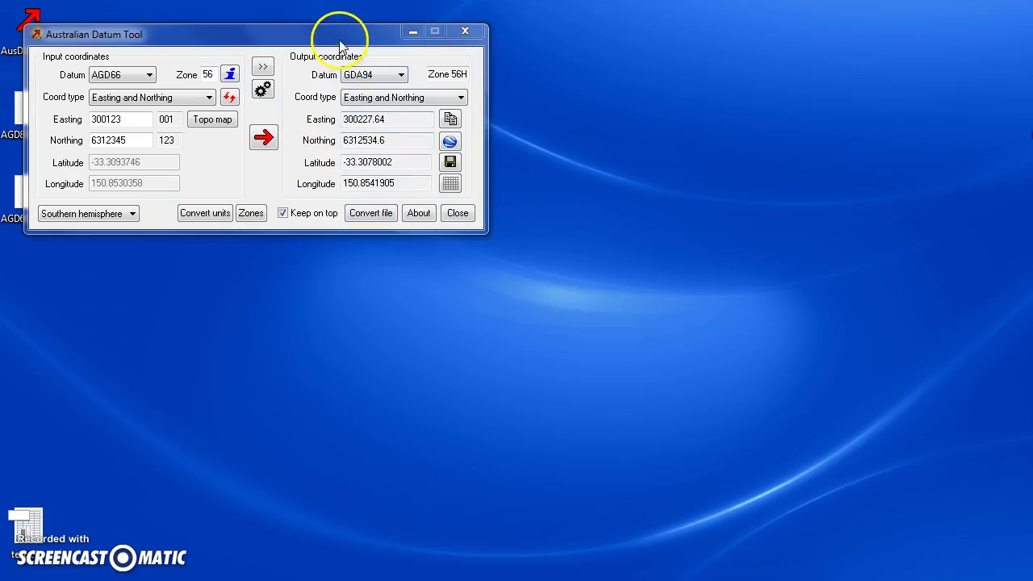
Copy the converted GDA94 coordinates to the clipboard.
{"action": "left_click_drag", "start_coordinate": [341, 35], "coordinate": [612, 150]}
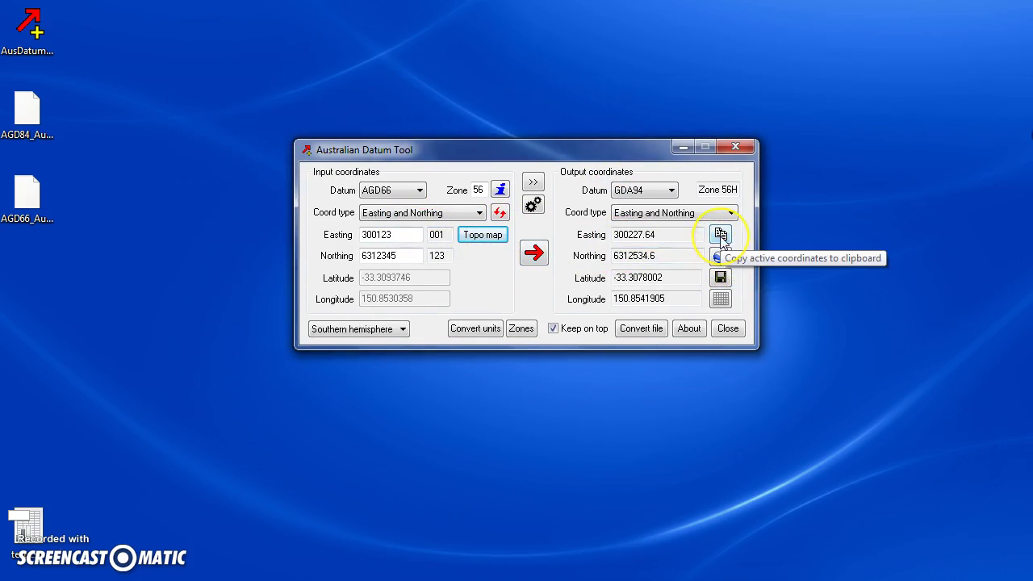
{"action": "left_click", "coordinate": [692, 236]}
{"action": "left_click", "coordinate": [720, 234]}
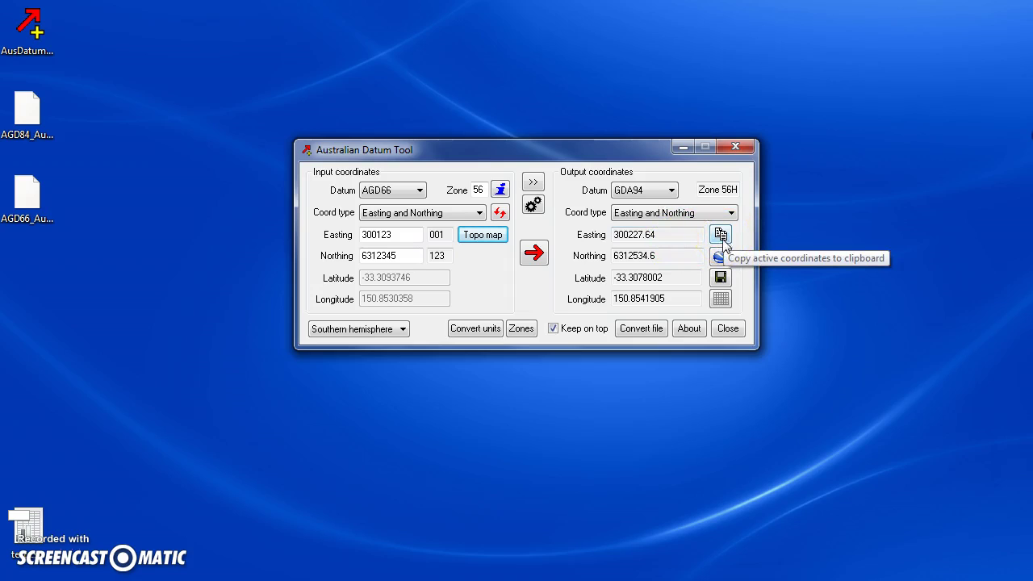
Send the GDA94 point to Google Earth as a placemark named Home.
{"action": "left_click", "coordinate": [720, 258]}
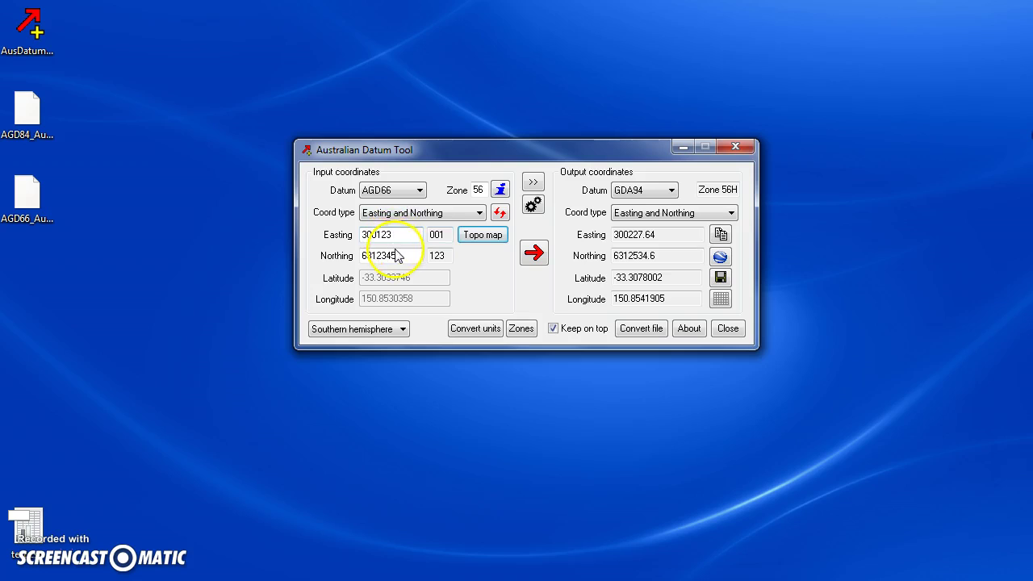
{"action": "left_click", "coordinate": [720, 258]}
{"action": "left_click", "coordinate": [466, 246]}
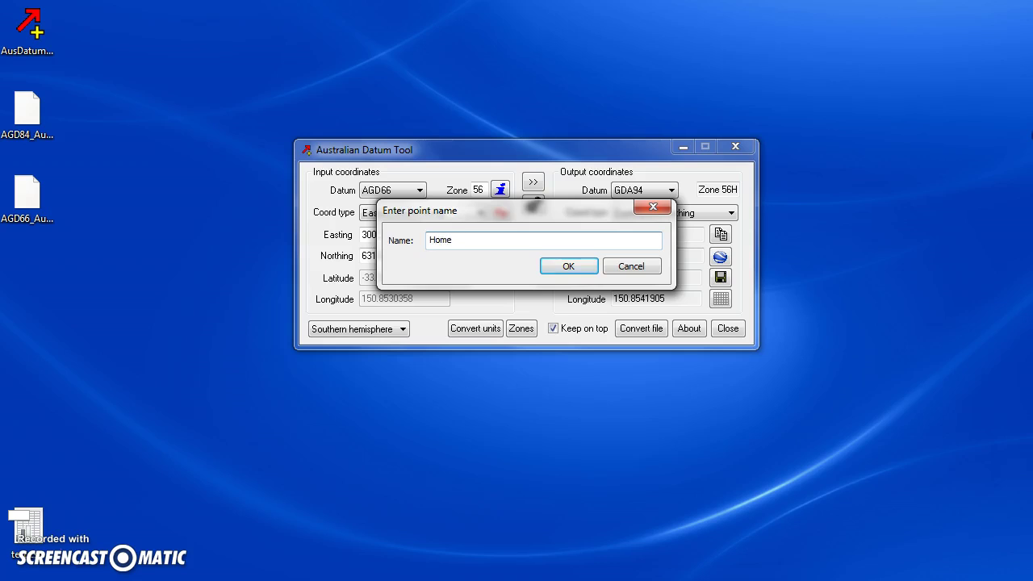
{"action": "left_click", "coordinate": [545, 273]}
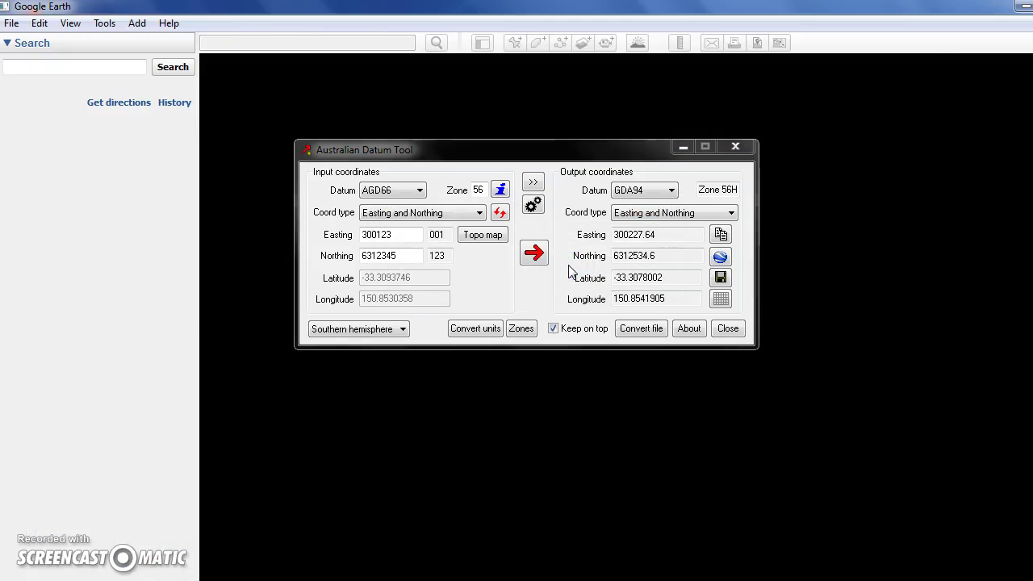
Pan and zoom Google Earth onto the Home pin west of St Albans near Upper Macdonald.
{"action": "left_click_drag", "start_coordinate": [627, 149], "coordinate": [347, 25]}
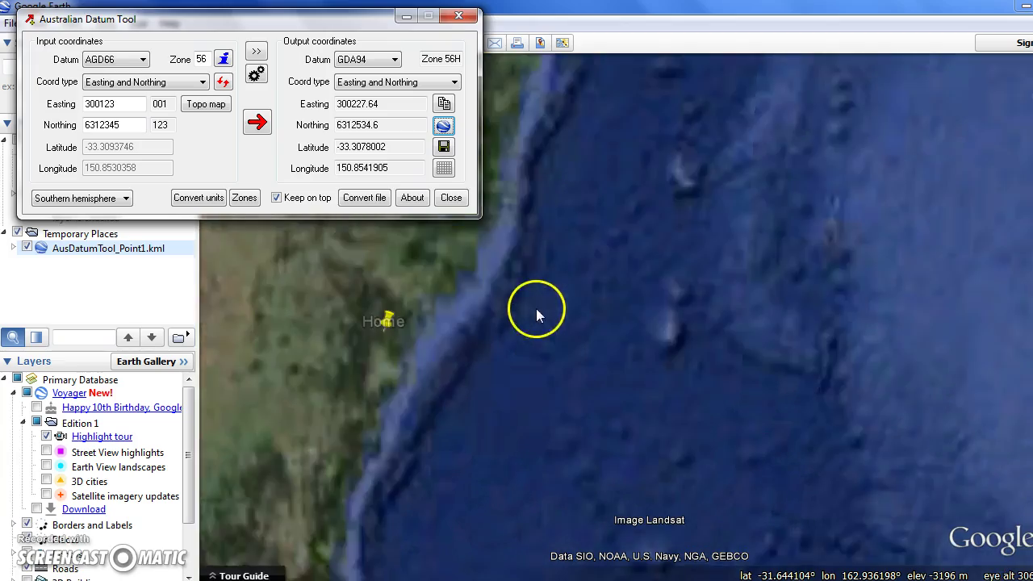
{"action": "left_click_drag", "start_coordinate": [536, 308], "coordinate": [535, 369]}
{"action": "scroll", "coordinate": [594, 350], "scroll_direction": "down", "scroll_amount": 5}
{"action": "scroll", "coordinate": [479, 373], "scroll_direction": "up", "scroll_amount": 5}
{"action": "scroll", "coordinate": [532, 376], "scroll_direction": "up", "scroll_amount": 5}
{"action": "left_click", "coordinate": [521, 357]}
{"action": "scroll", "coordinate": [535, 369], "scroll_direction": "up", "scroll_amount": 3}
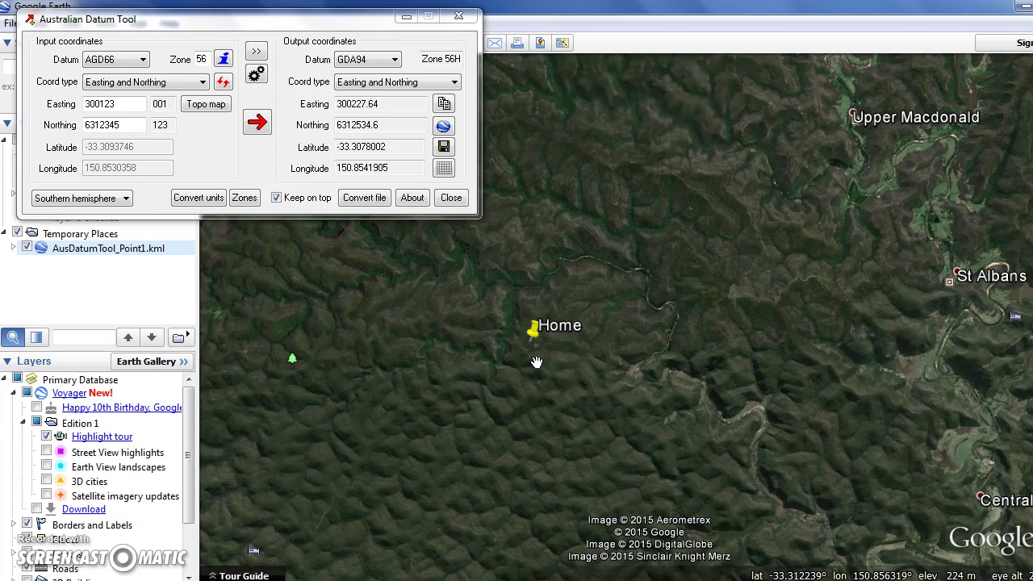
{"action": "scroll", "coordinate": [536, 362], "scroll_direction": "down", "scroll_amount": 5}
{"action": "left_click", "coordinate": [373, 206]}
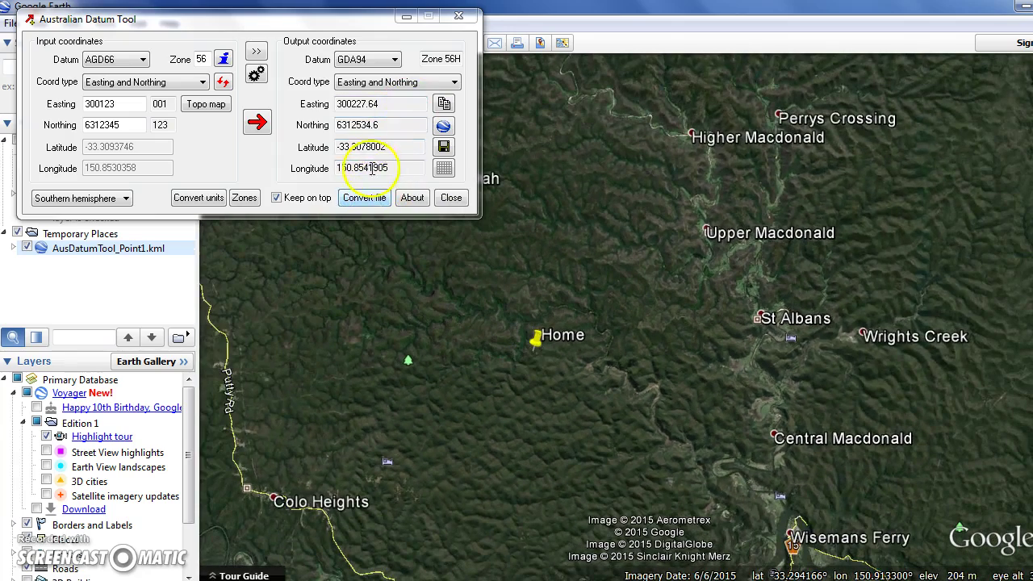
{"action": "left_click_drag", "start_coordinate": [386, 19], "coordinate": [553, 85]}
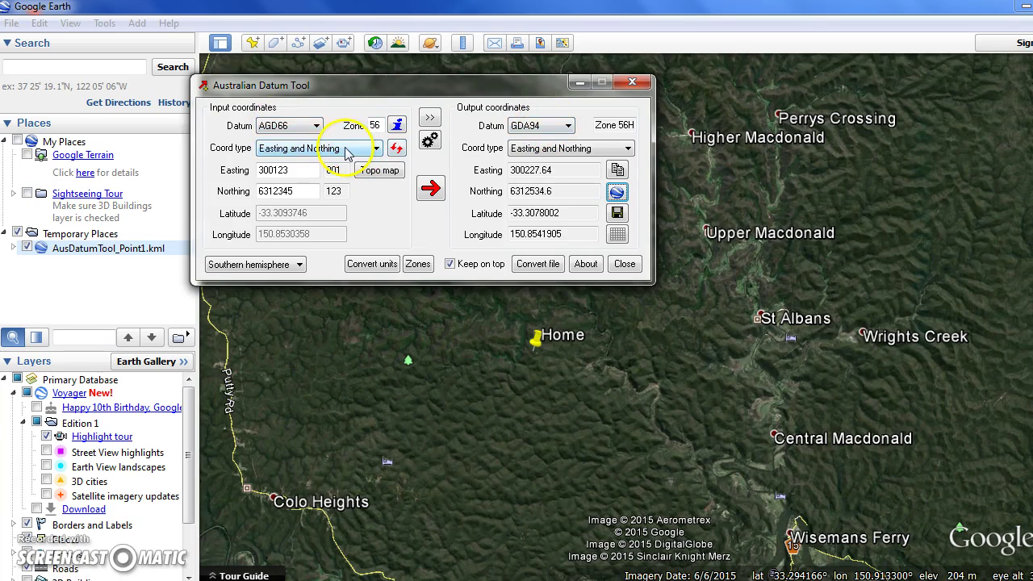
Set the output type to Decimal degrees and load test.csv from the desktop for file conversion.
{"action": "left_click", "coordinate": [546, 149]}
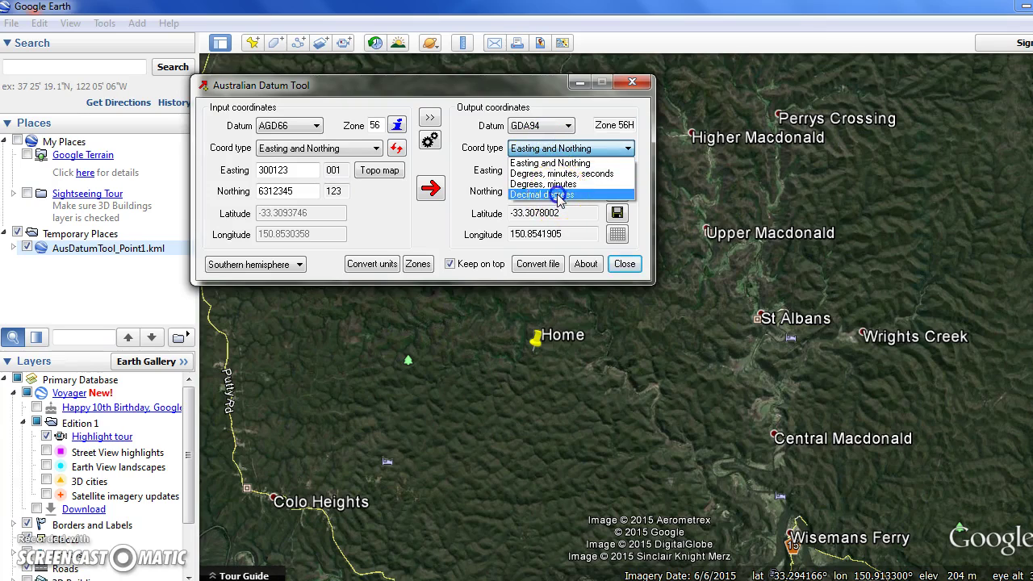
{"action": "left_click", "coordinate": [555, 194]}
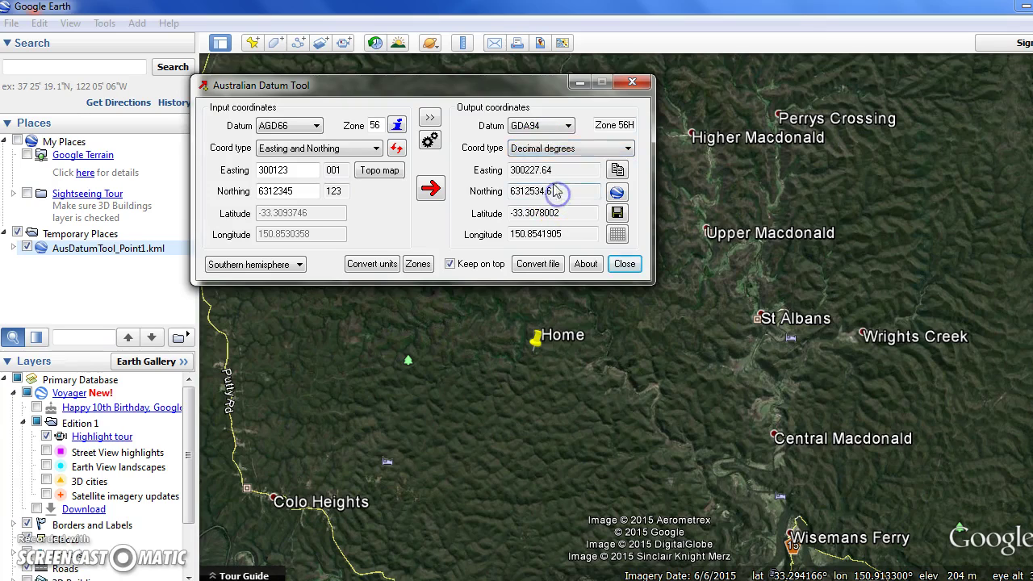
{"action": "left_click", "coordinate": [538, 264]}
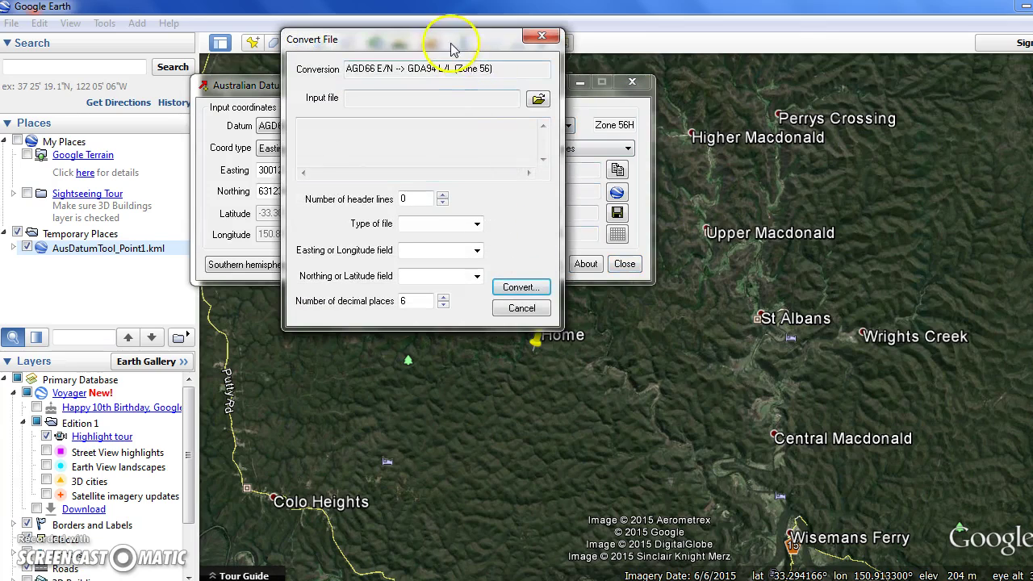
{"action": "left_click_drag", "start_coordinate": [454, 41], "coordinate": [661, 205]}
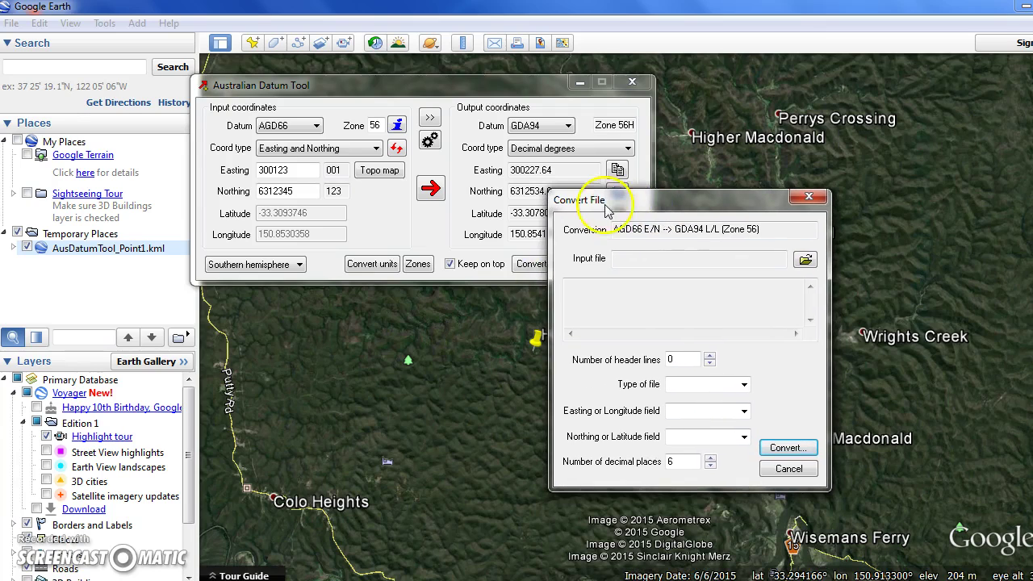
{"action": "left_click", "coordinate": [805, 259]}
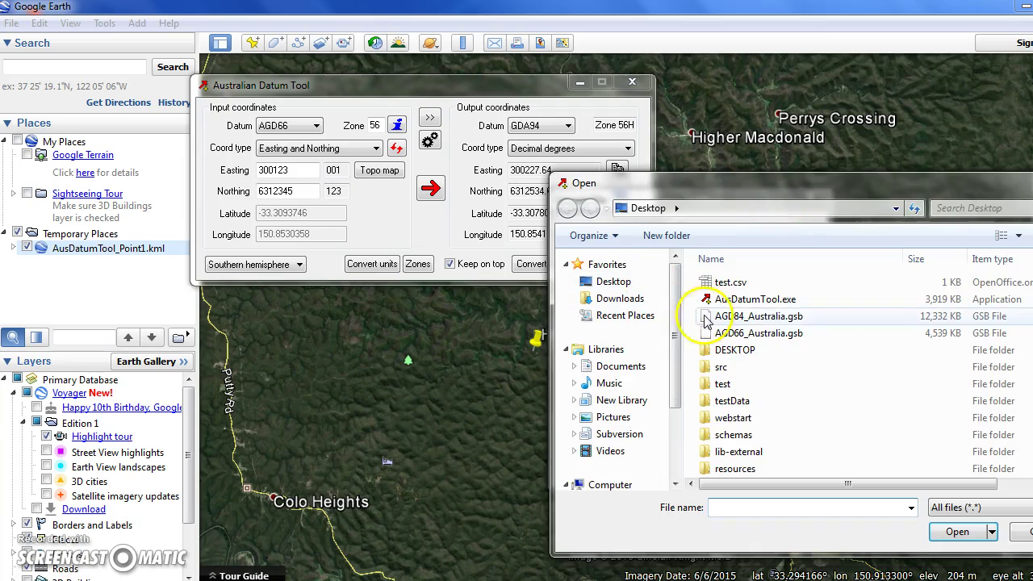
{"action": "left_click", "coordinate": [737, 285]}
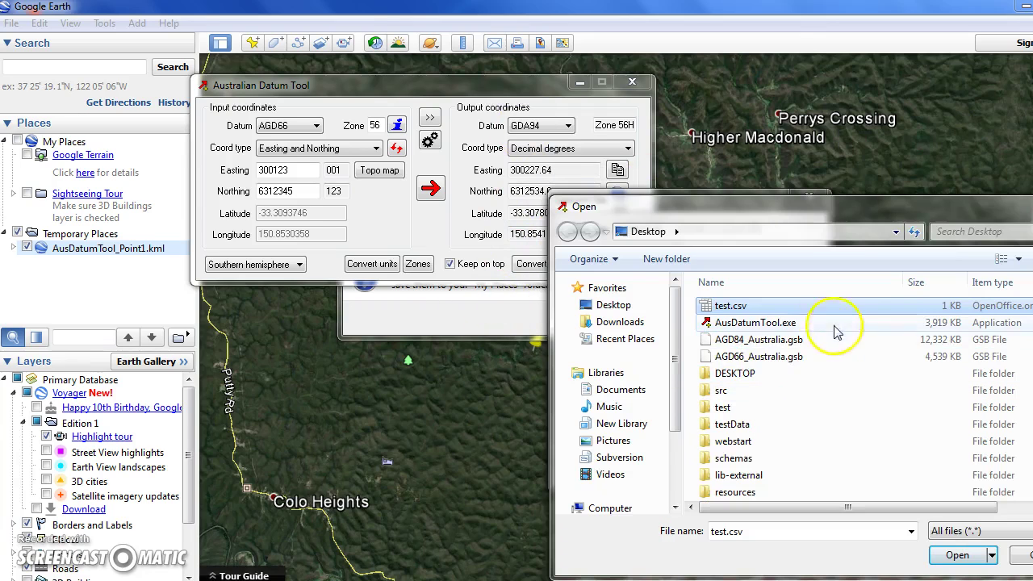
{"action": "left_click", "coordinate": [957, 554]}
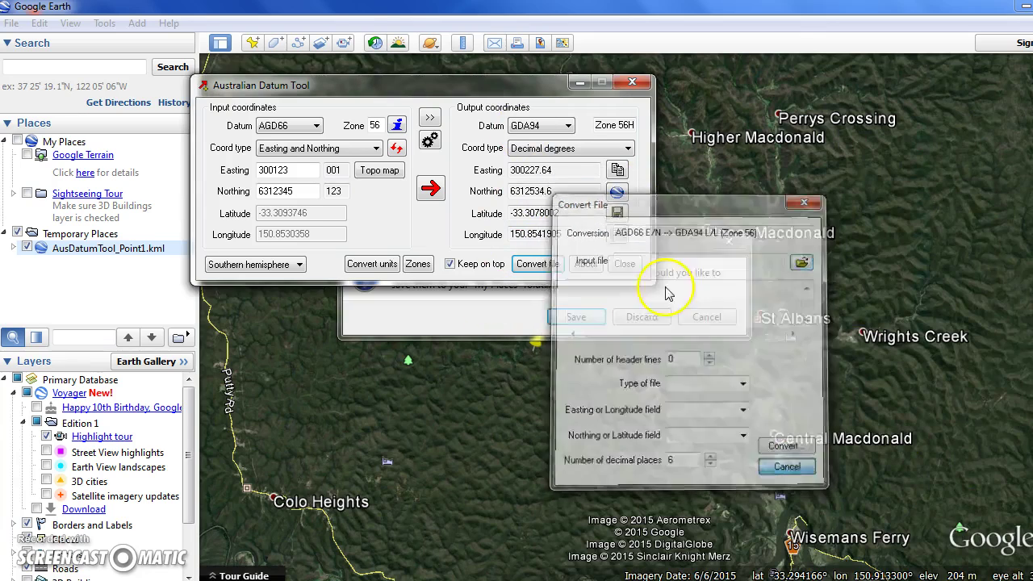
Discard Google Earth's places and open test.csv in Notepad below the datum tool.
{"action": "left_click", "coordinate": [648, 320]}
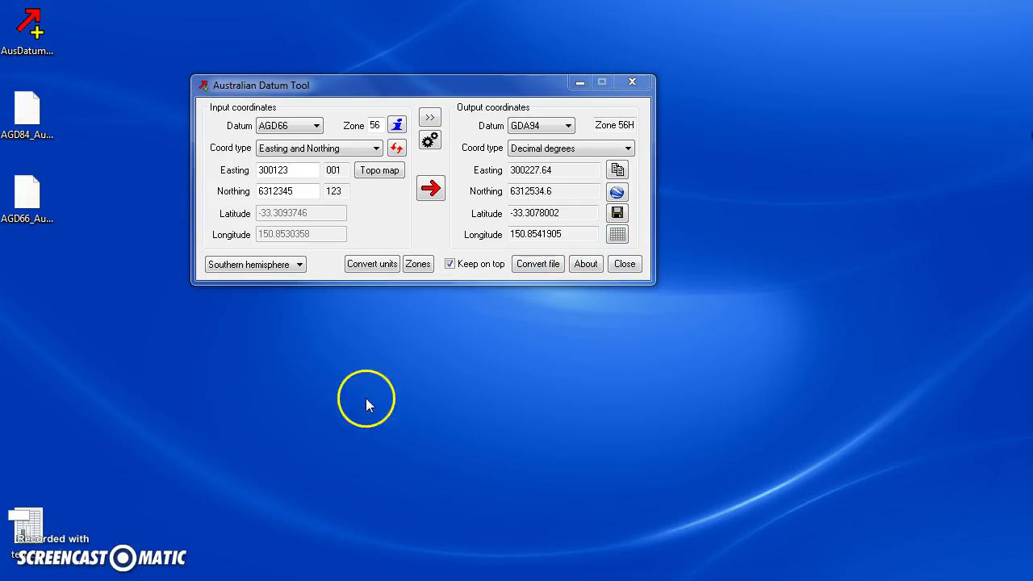
{"action": "right_click", "coordinate": [33, 521]}
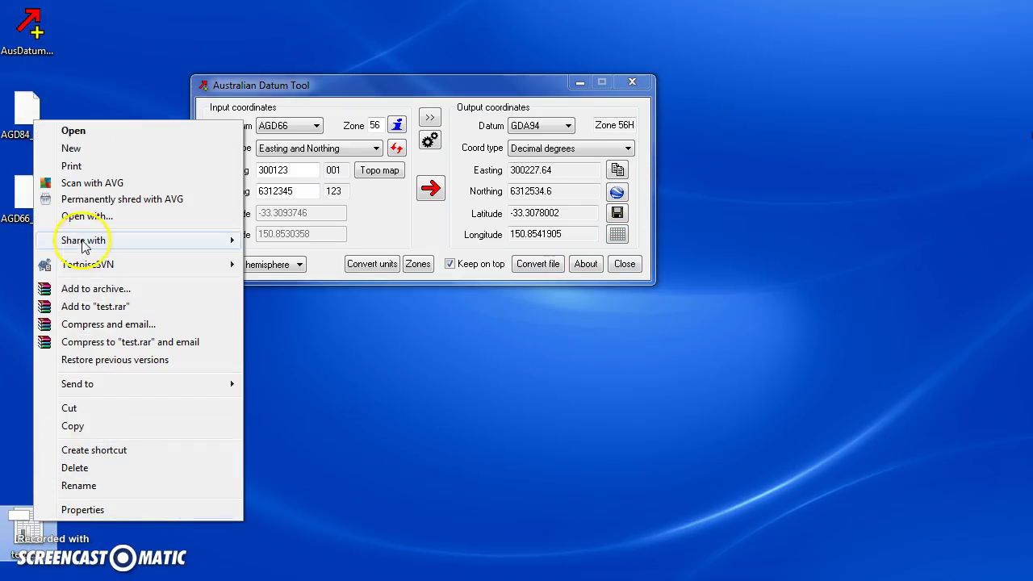
{"action": "mouse_move", "coordinate": [102, 385]}
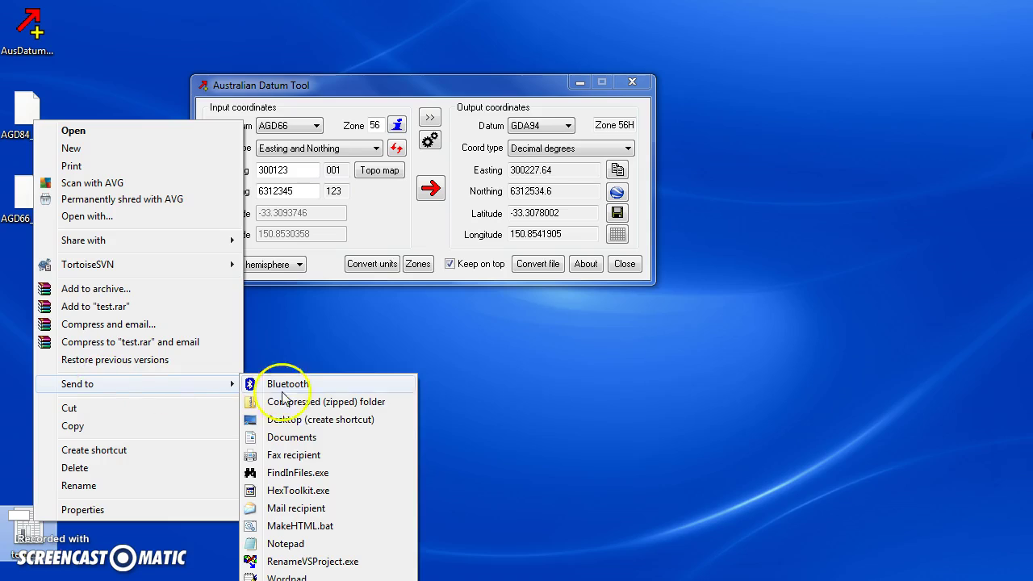
{"action": "left_click", "coordinate": [298, 529]}
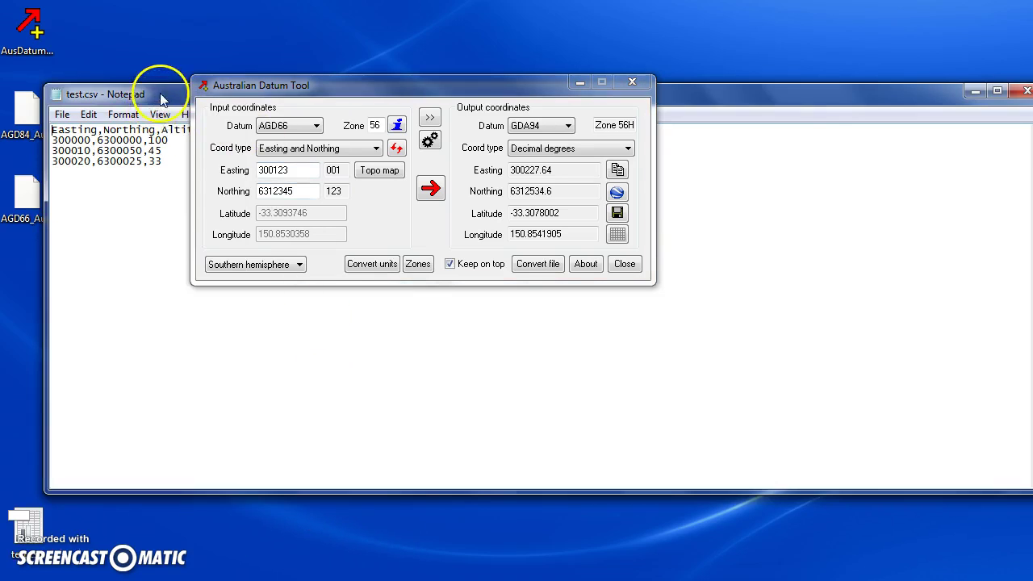
{"action": "left_click_drag", "start_coordinate": [161, 77], "coordinate": [317, 316]}
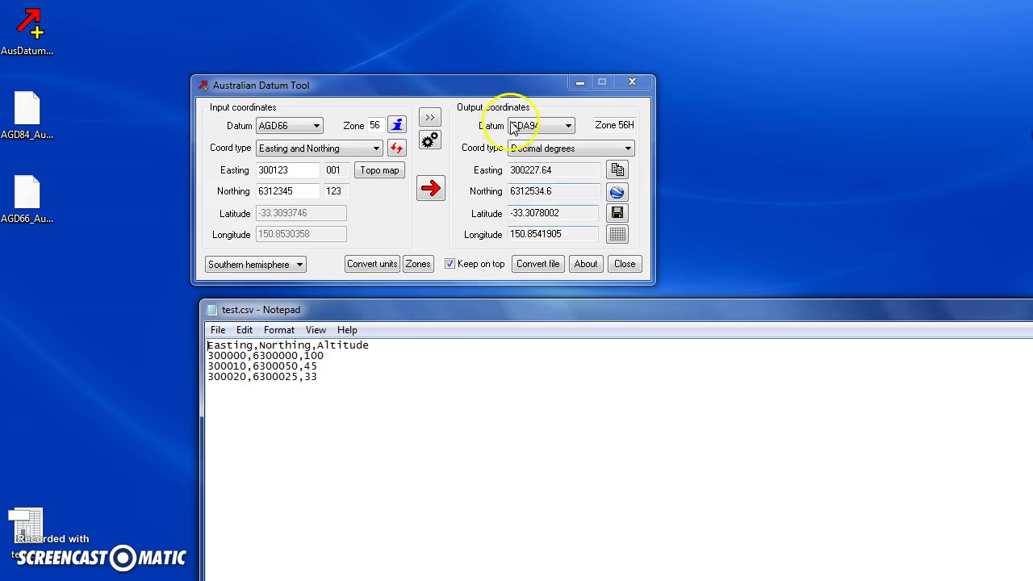
Load test.csv as the input file in Convert File.
{"action": "left_click", "coordinate": [538, 266]}
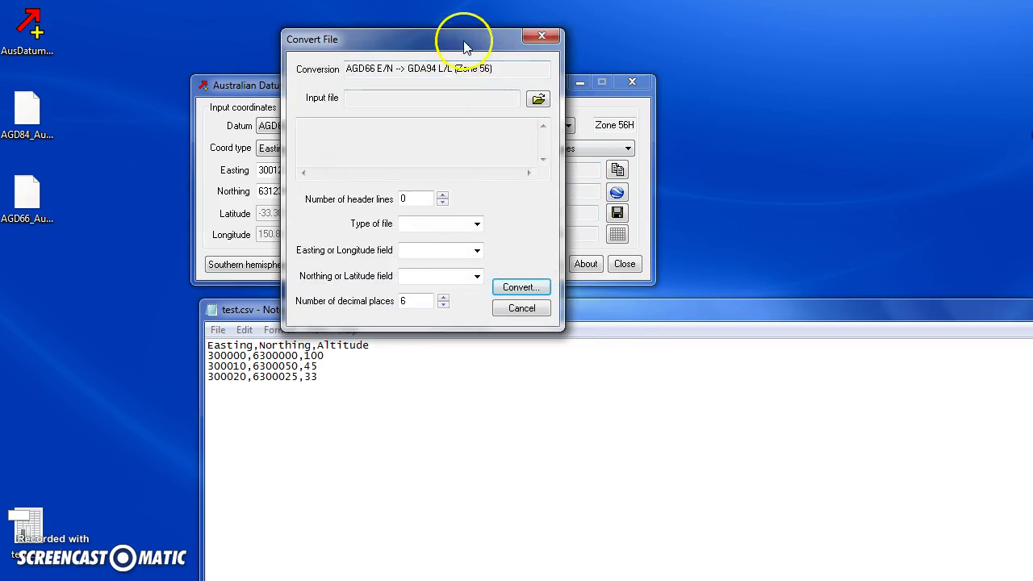
{"action": "left_click_drag", "start_coordinate": [461, 36], "coordinate": [532, 149]}
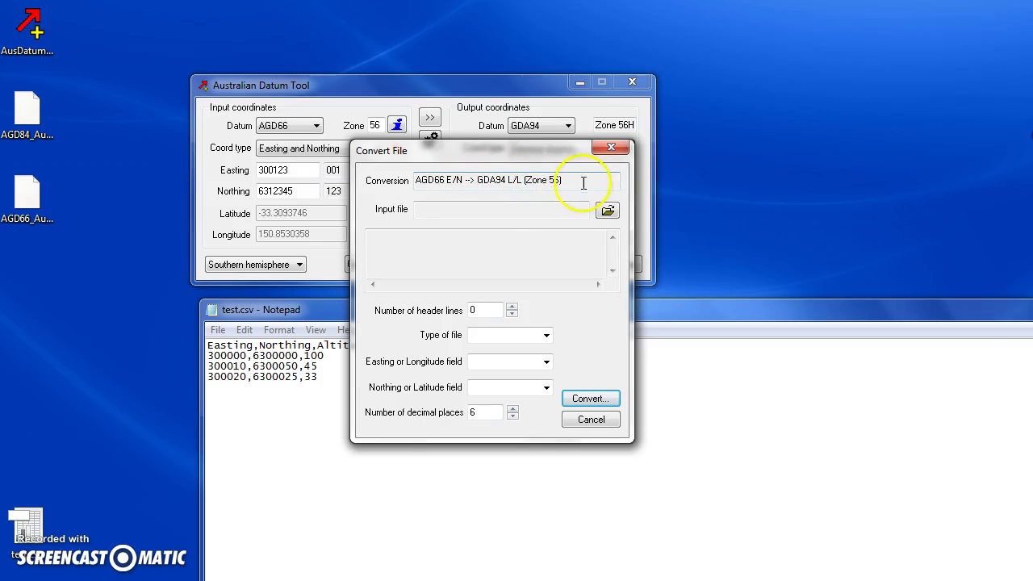
{"action": "left_click", "coordinate": [606, 209]}
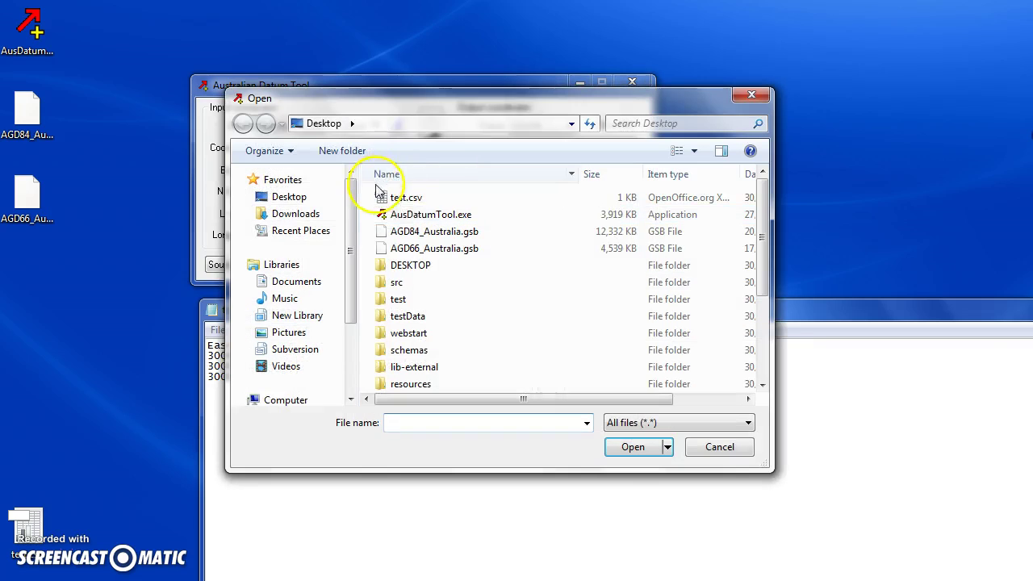
{"action": "left_click", "coordinate": [396, 198]}
{"action": "left_click", "coordinate": [633, 447]}
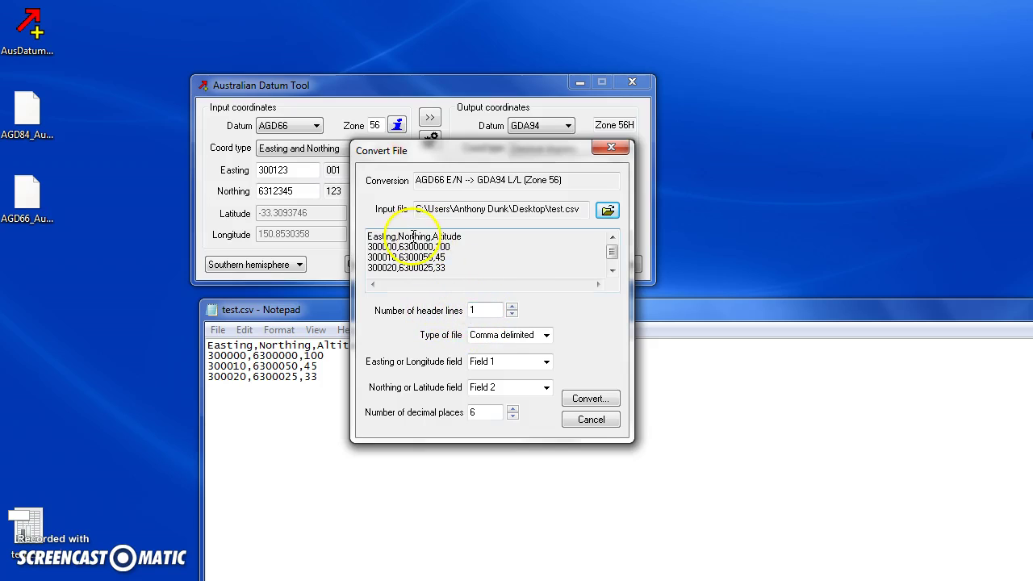
Convert it as Comma delimited with Field 1/Field 2, saving the output as test_out.csv.
{"action": "left_click", "coordinate": [547, 338]}
{"action": "left_click", "coordinate": [576, 344]}
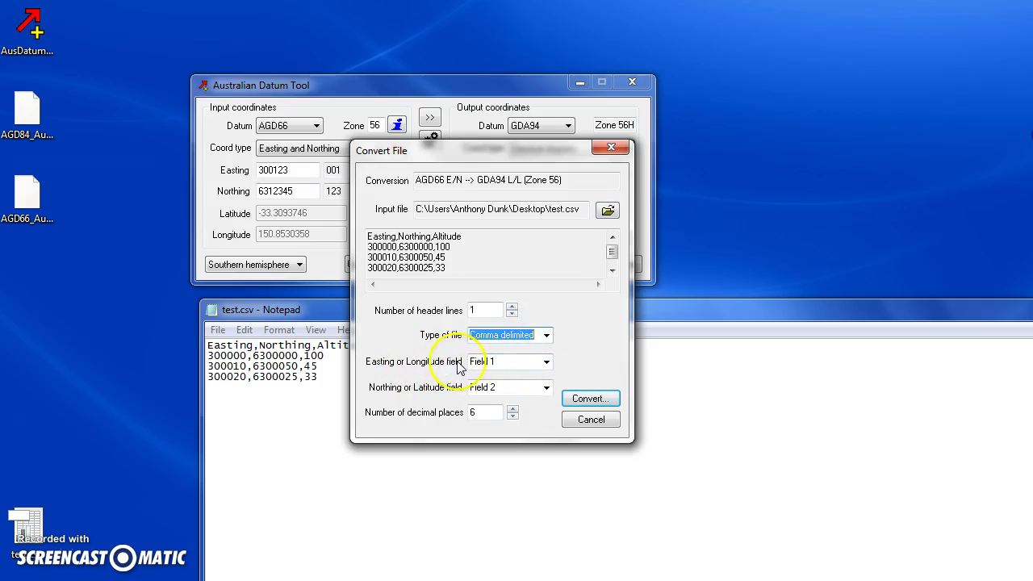
{"action": "left_click", "coordinate": [547, 362]}
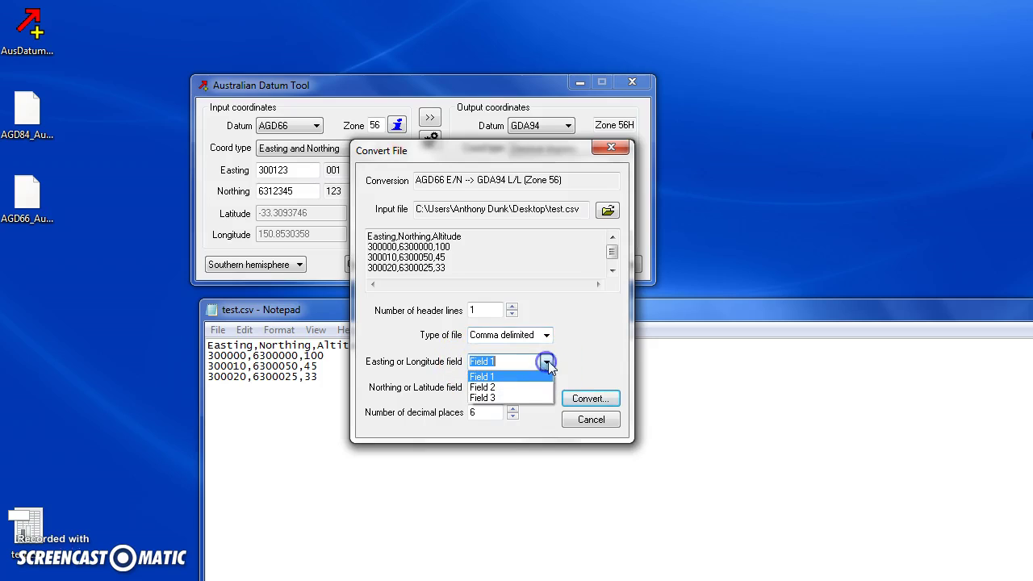
{"action": "left_click", "coordinate": [401, 262]}
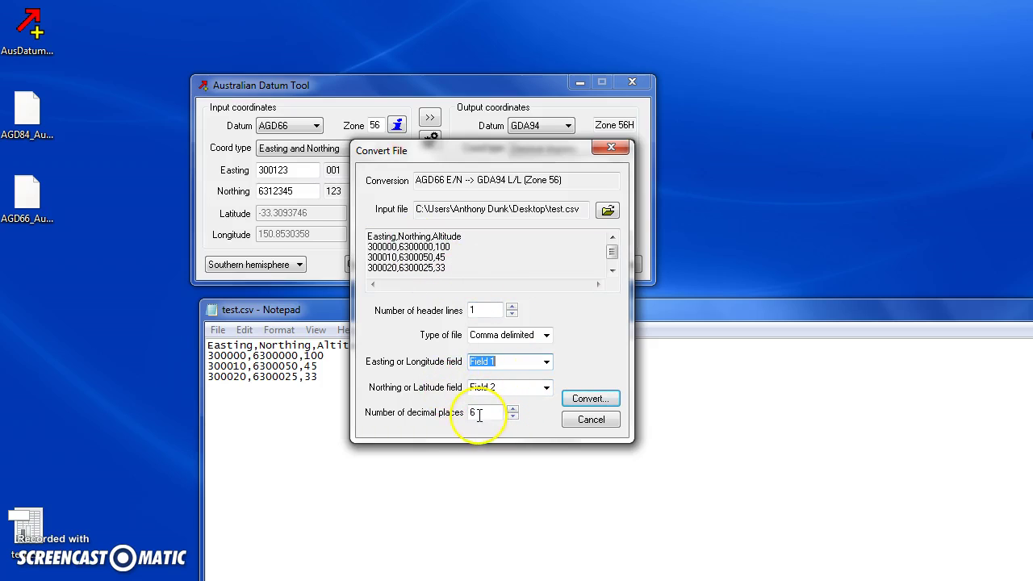
{"action": "left_click", "coordinate": [578, 398]}
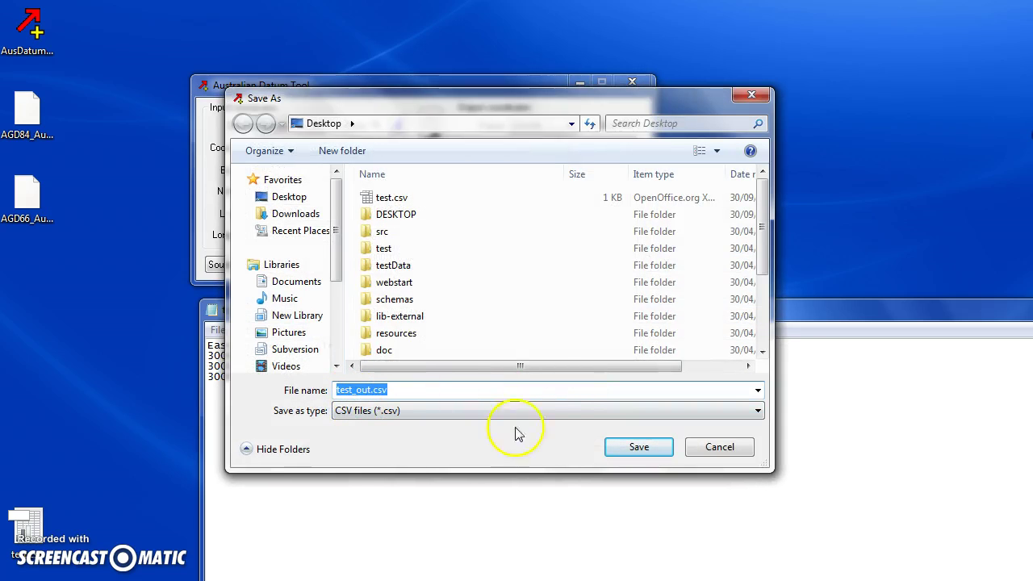
{"action": "left_click", "coordinate": [638, 447]}
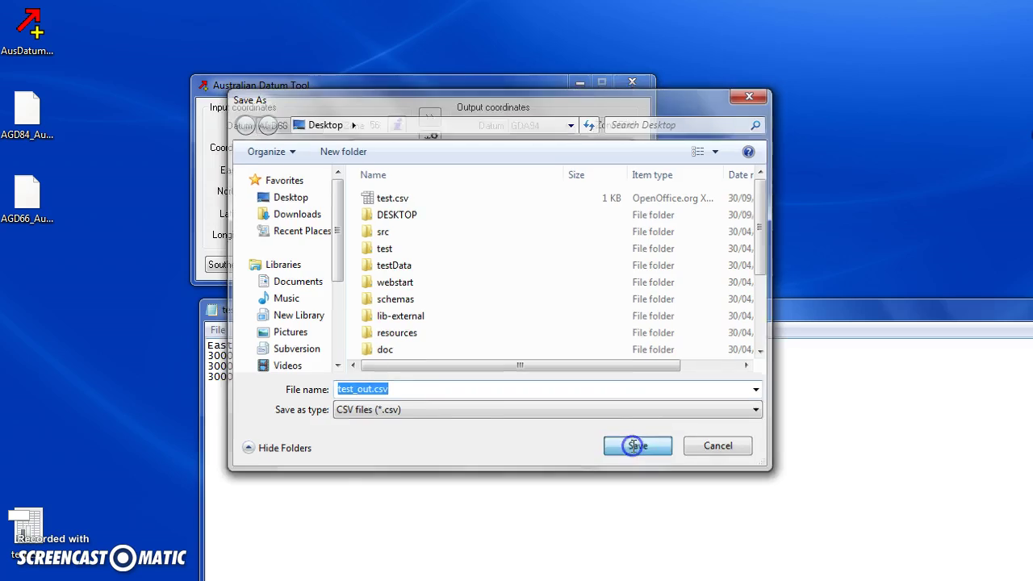
{"action": "left_click", "coordinate": [626, 335]}
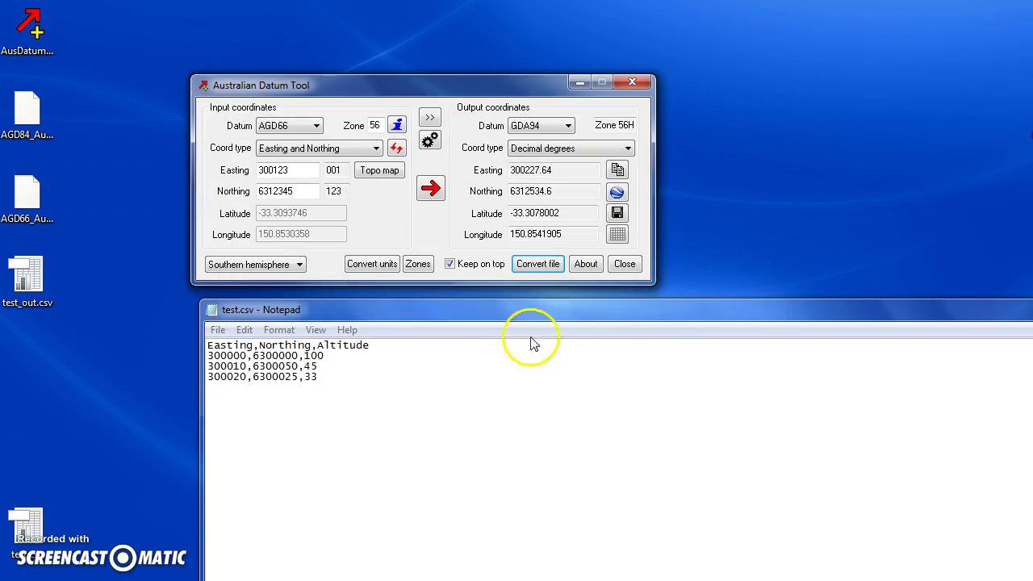
{"action": "right_click", "coordinate": [36, 291]}
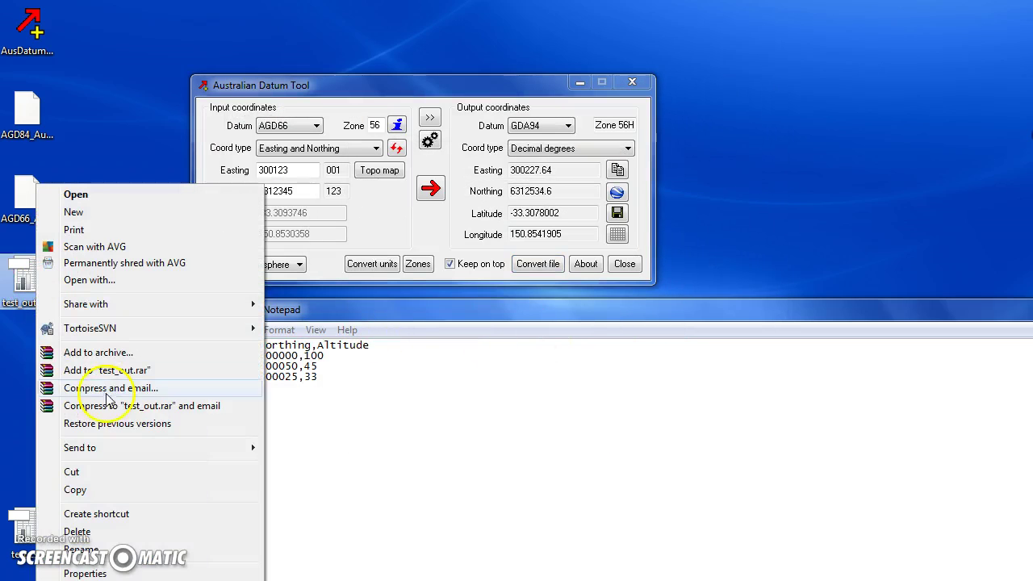
{"action": "mouse_move", "coordinate": [198, 444]}
{"action": "left_click", "coordinate": [318, 392]}
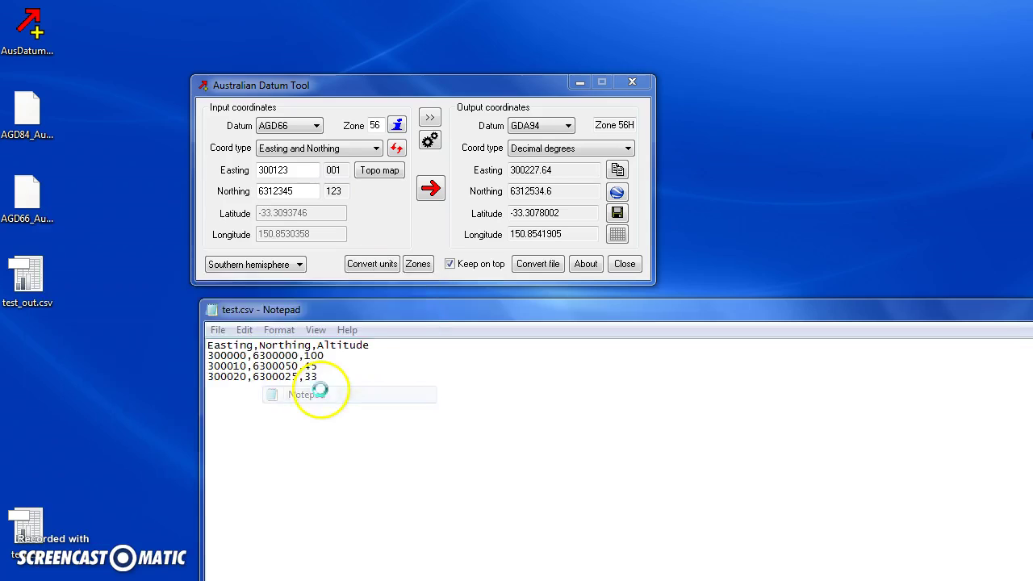
{"action": "left_click_drag", "start_coordinate": [702, 104], "coordinate": [715, 298]}
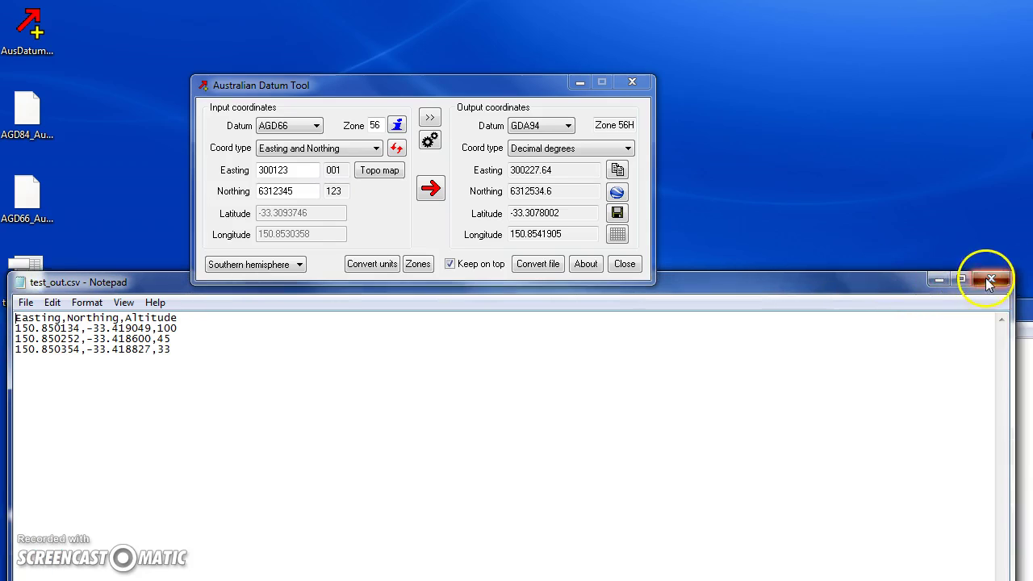
{"action": "left_click", "coordinate": [1000, 284]}
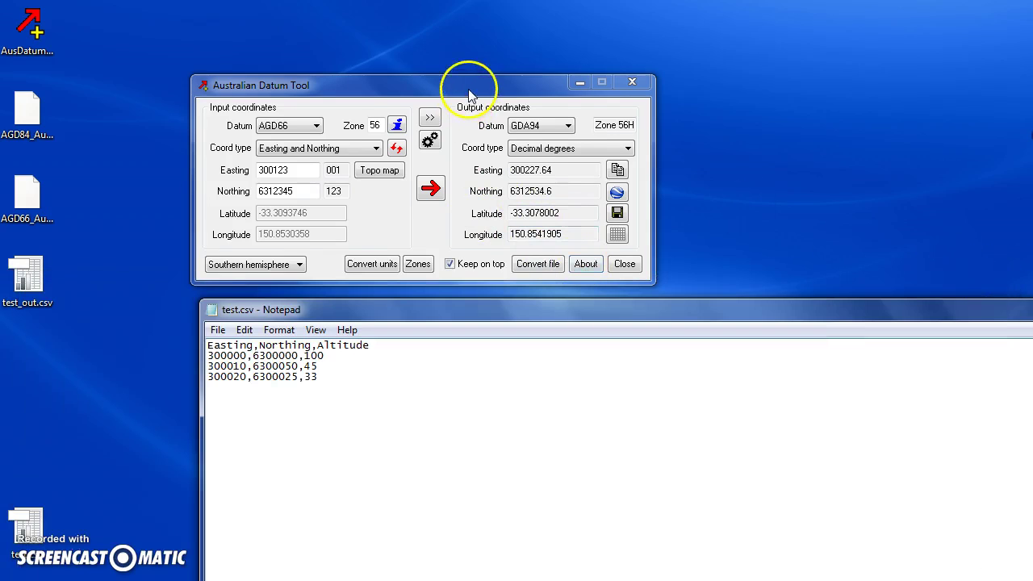
Open the UTM Zone Tool, which puts longitude 140 in zone 54 (138–144, central meridian 141).
{"action": "left_click_drag", "start_coordinate": [468, 84], "coordinate": [478, 64]}
{"action": "left_click", "coordinate": [430, 244]}
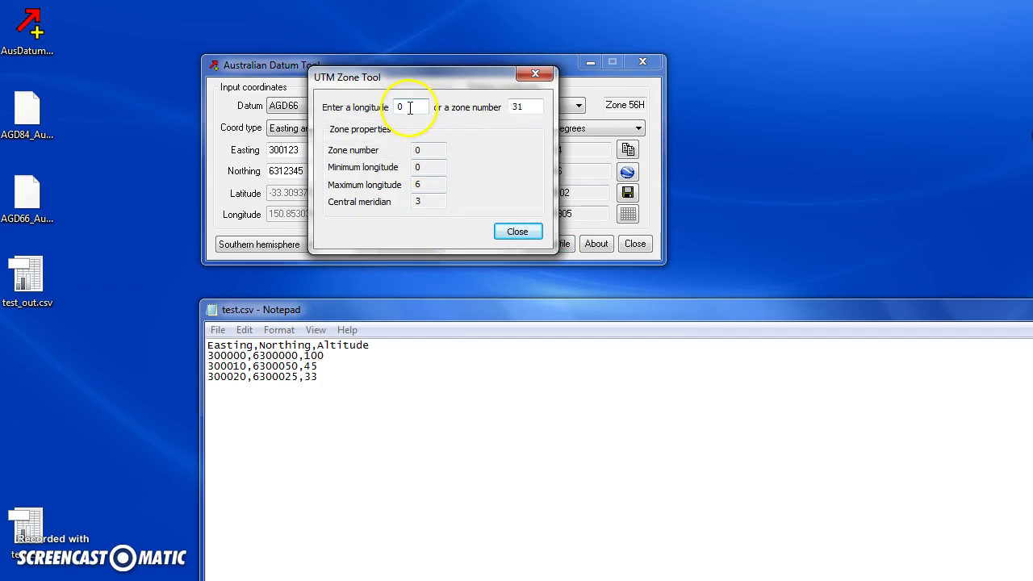
{"action": "left_click_drag", "start_coordinate": [421, 81], "coordinate": [448, 230]}
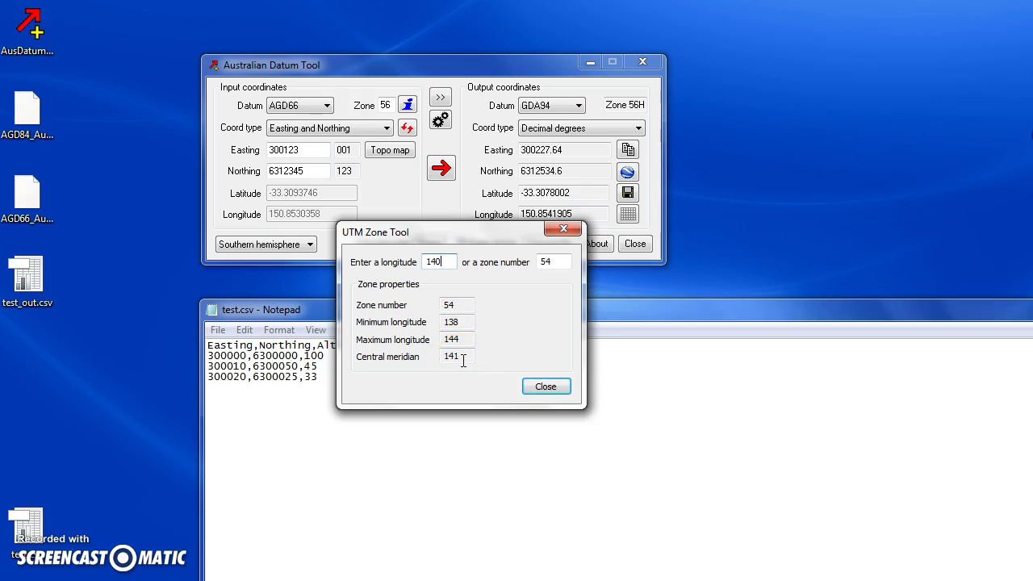
Close the Zone Tool and convert 30 yards to metres, giving 27.432.
{"action": "left_click", "coordinate": [546, 387]}
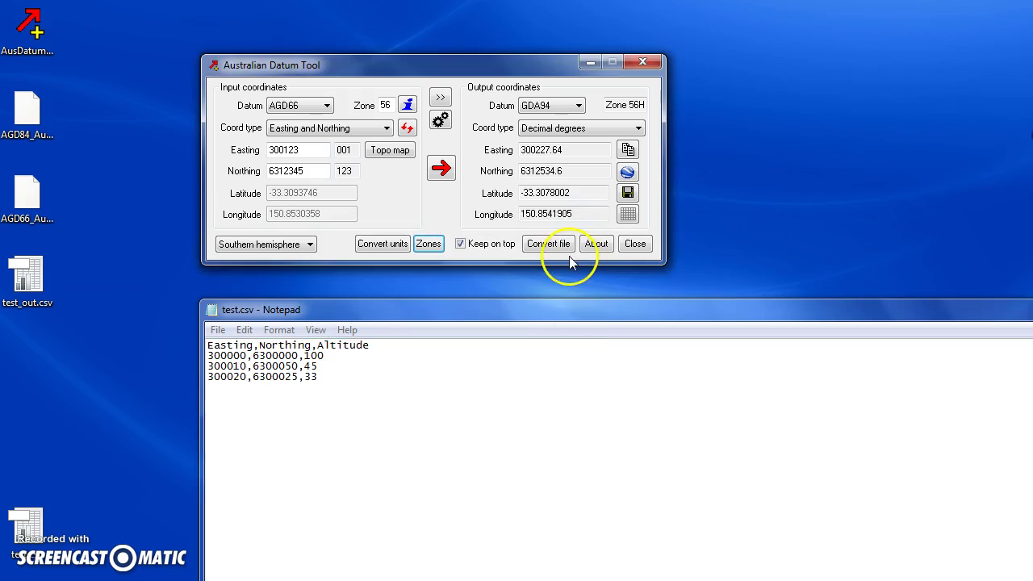
{"action": "left_click", "coordinate": [396, 241]}
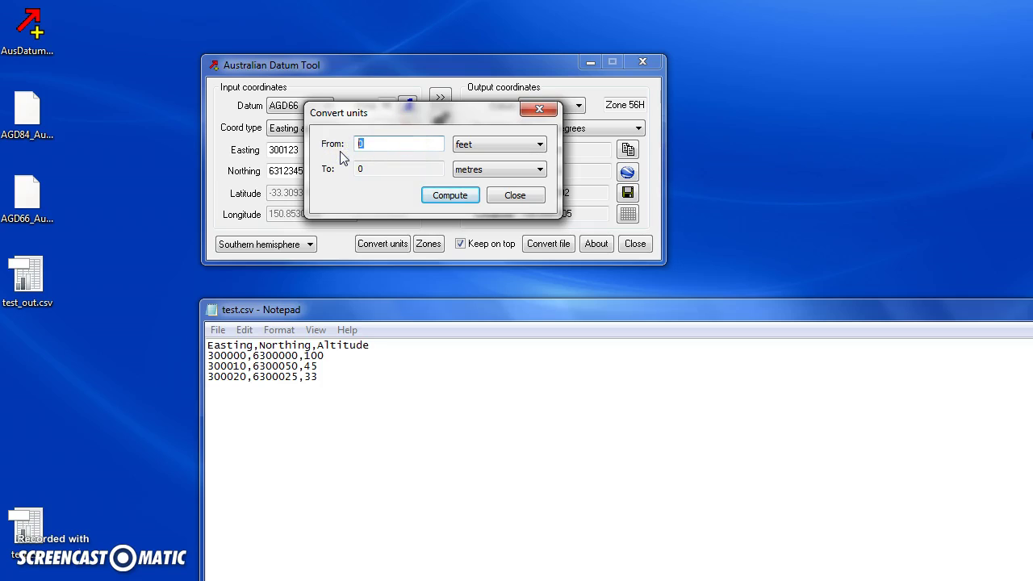
{"action": "left_click", "coordinate": [482, 146]}
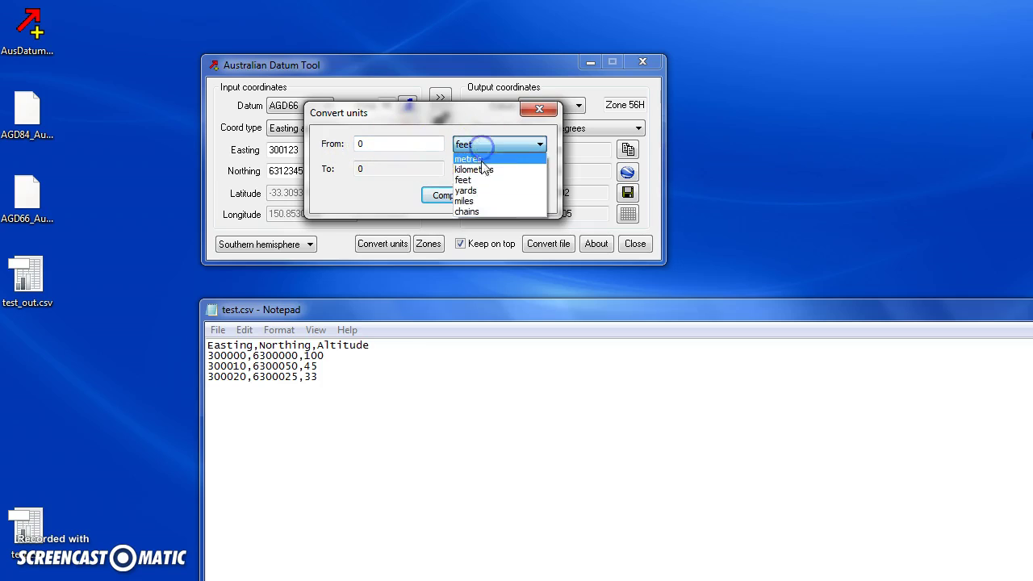
{"action": "left_click", "coordinate": [475, 192]}
{"action": "left_click", "coordinate": [391, 146]}
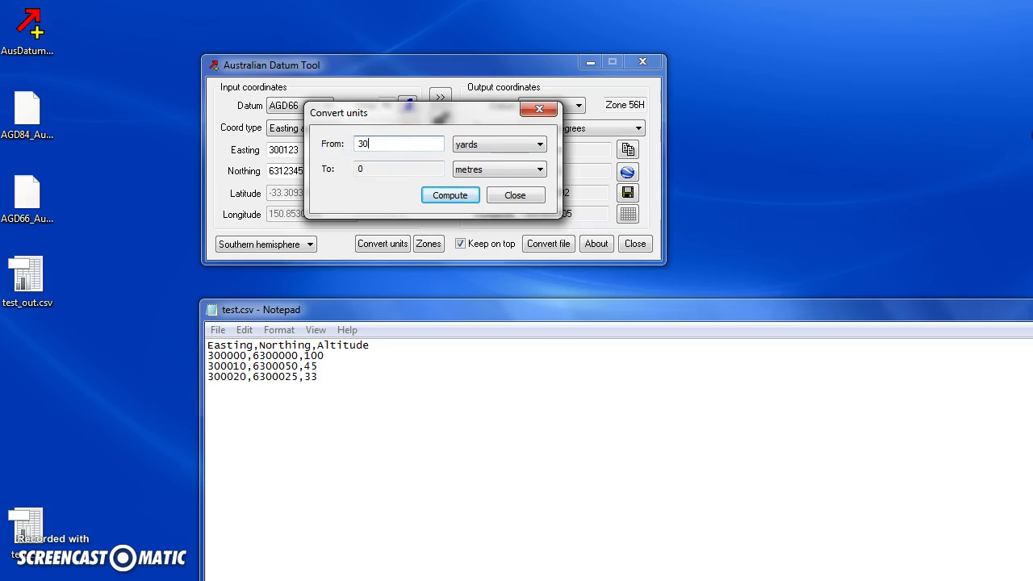
{"action": "left_click", "coordinate": [451, 196]}
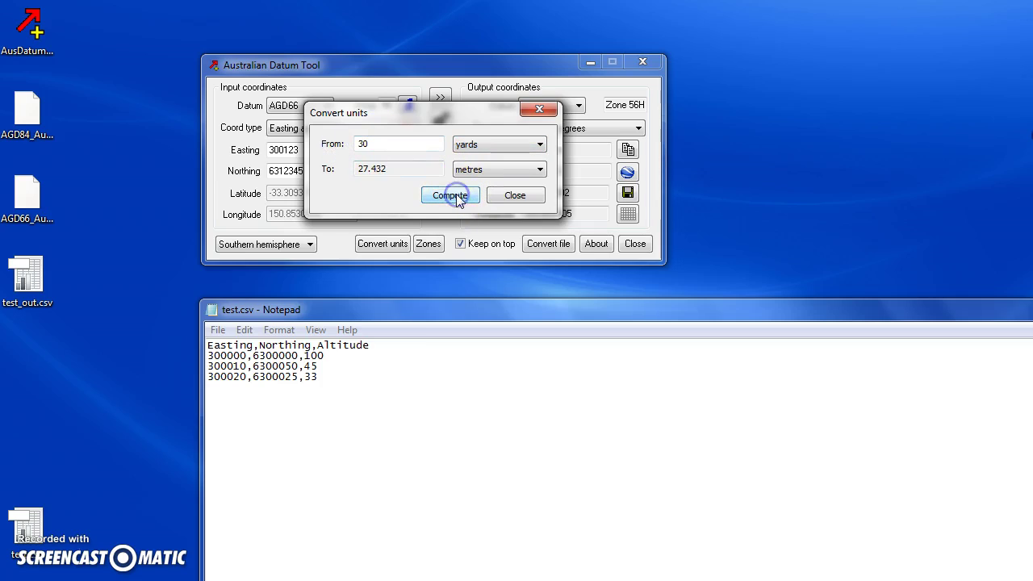
Convert 30 feet to metres (9.144) and close the unit converter.
{"action": "left_click", "coordinate": [482, 145]}
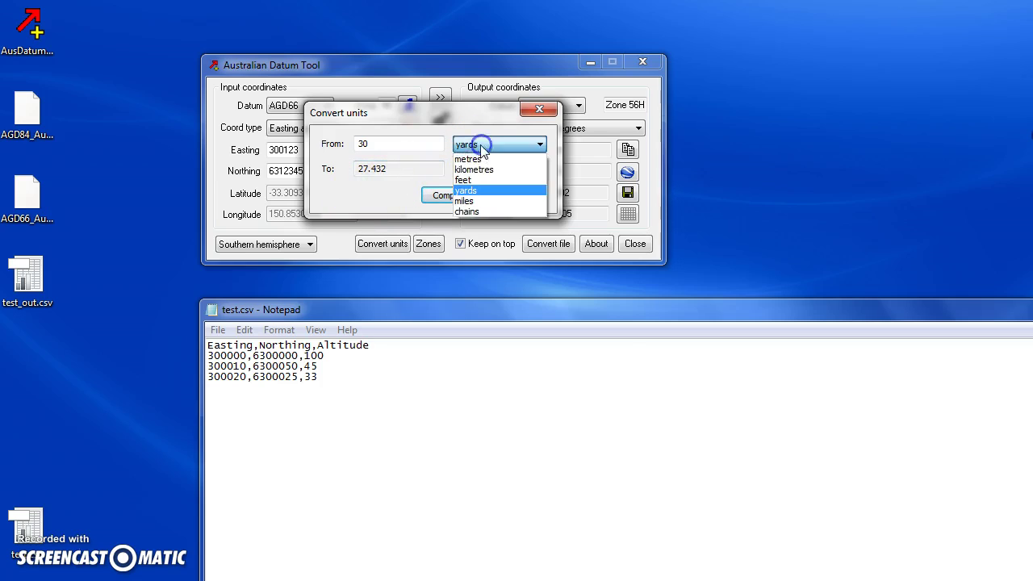
{"action": "left_click", "coordinate": [476, 180]}
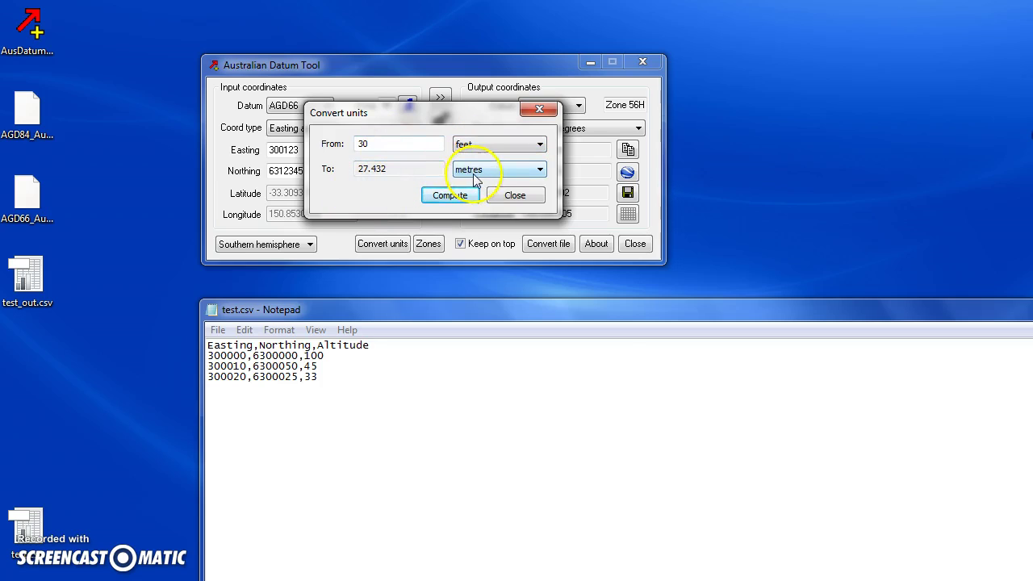
{"action": "left_click", "coordinate": [456, 198]}
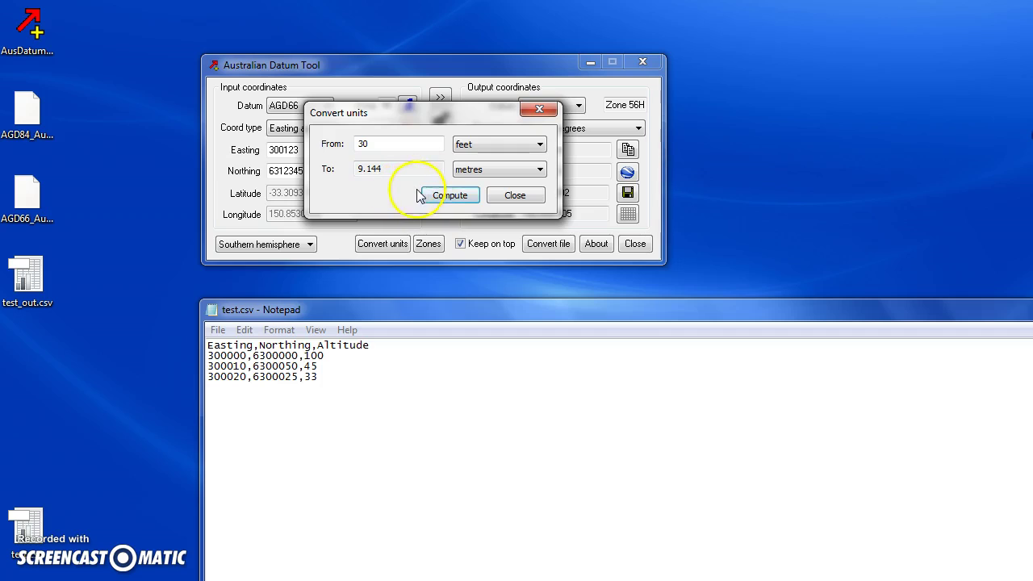
{"action": "left_click", "coordinate": [515, 195]}
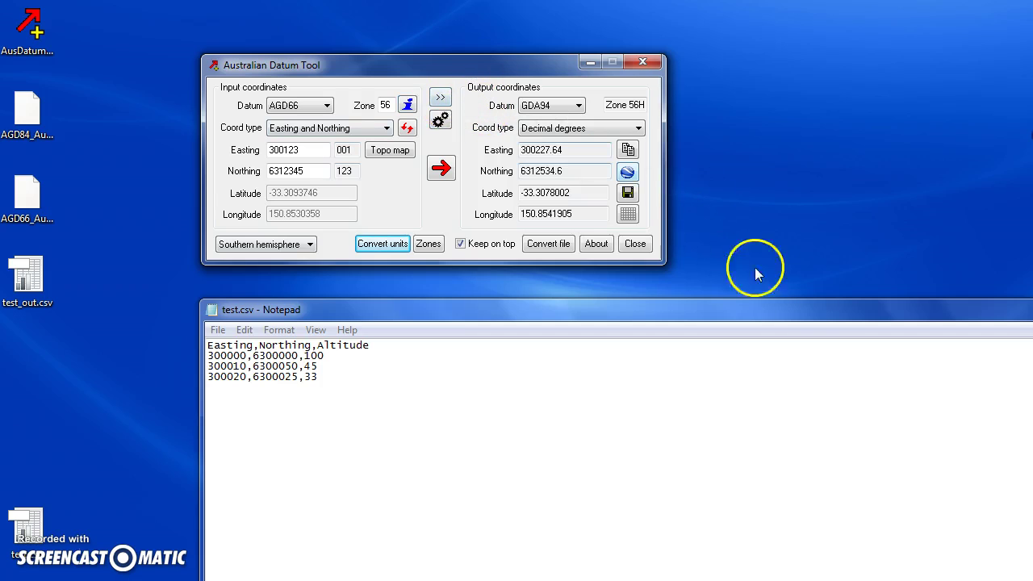
Close the test.csv notes and review the AGD84/AGD66 grid file names in Preferences without changes.
{"action": "left_click_drag", "start_coordinate": [1029, 310], "coordinate": [1007, 292]}
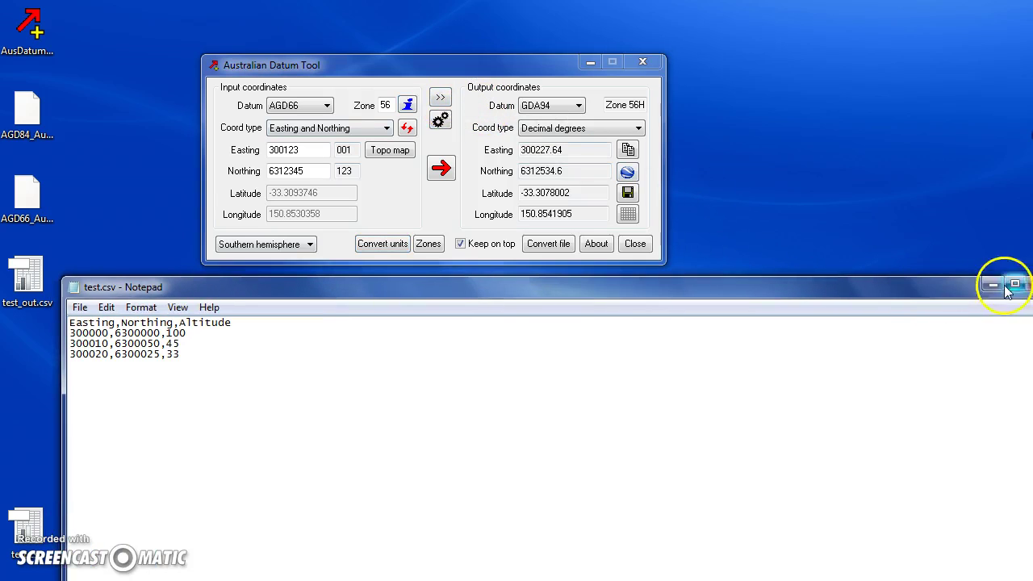
{"action": "left_click", "coordinate": [1027, 284]}
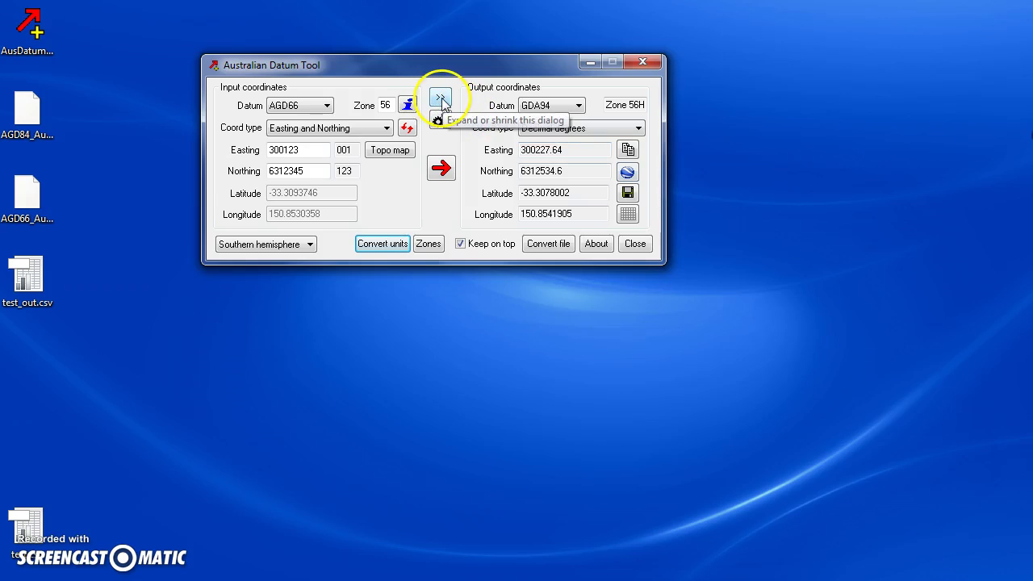
{"action": "left_click", "coordinate": [439, 122]}
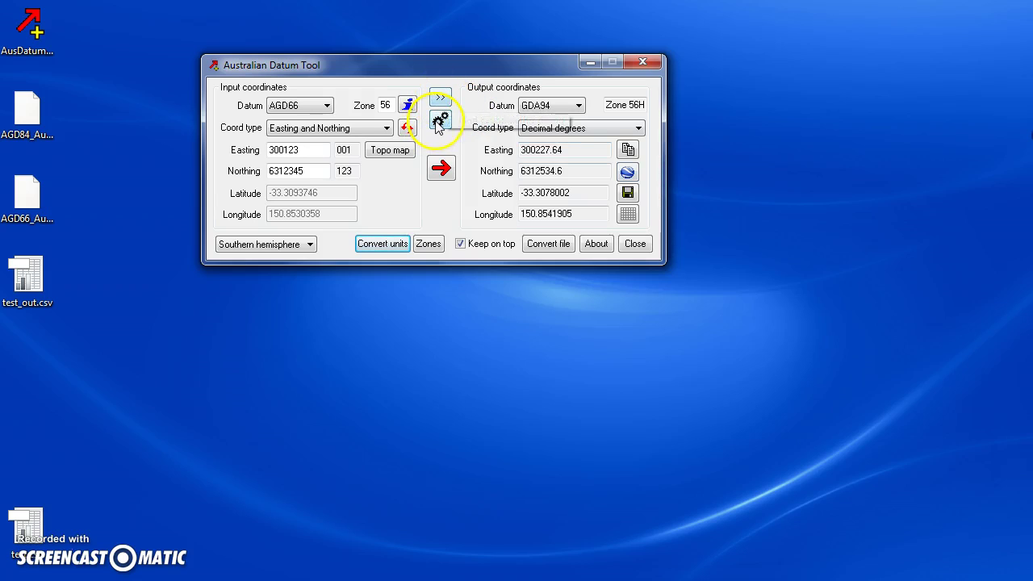
{"action": "left_click_drag", "start_coordinate": [446, 98], "coordinate": [481, 312]}
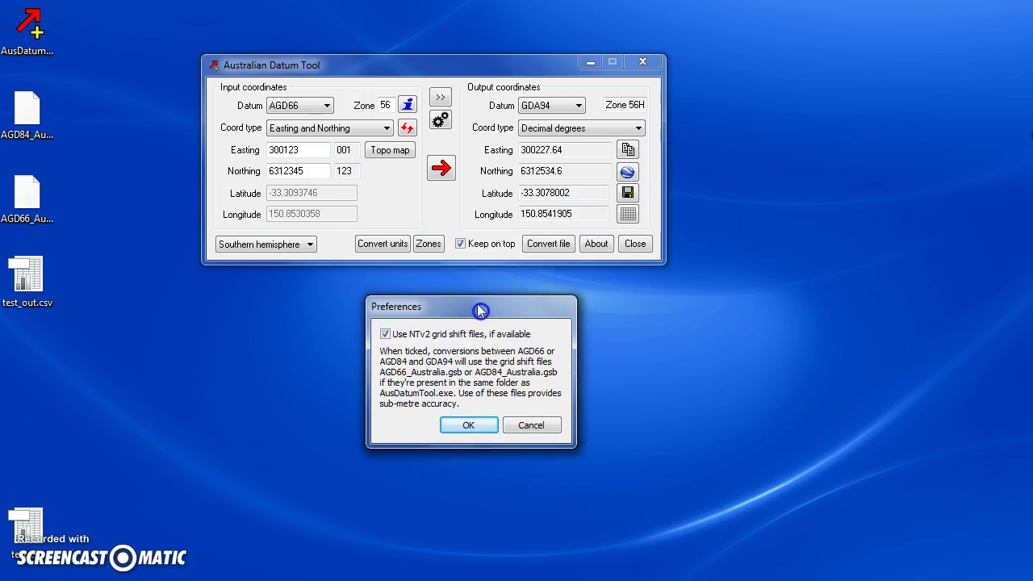
{"action": "left_click", "coordinate": [32, 117]}
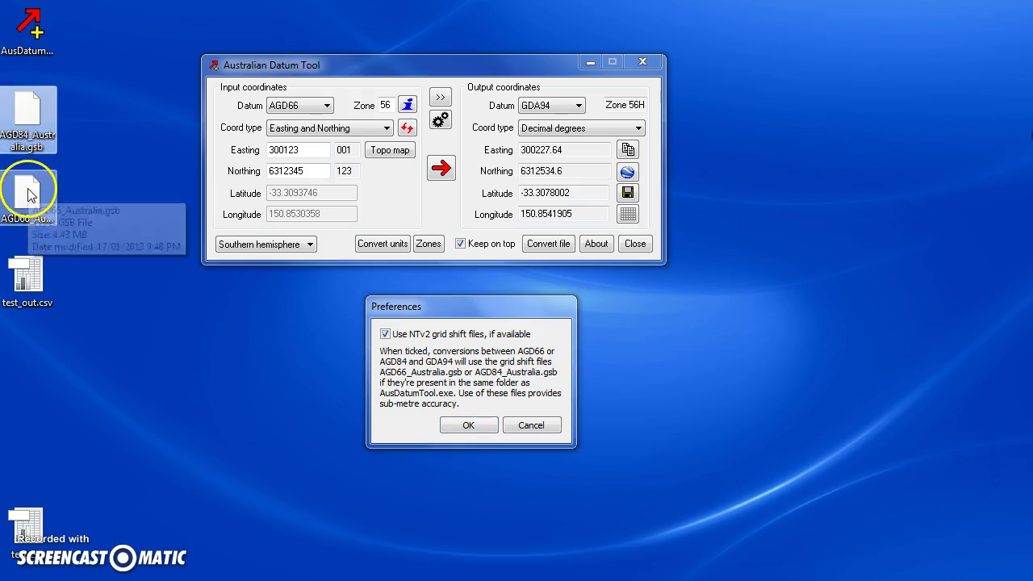
{"action": "left_click", "coordinate": [29, 190]}
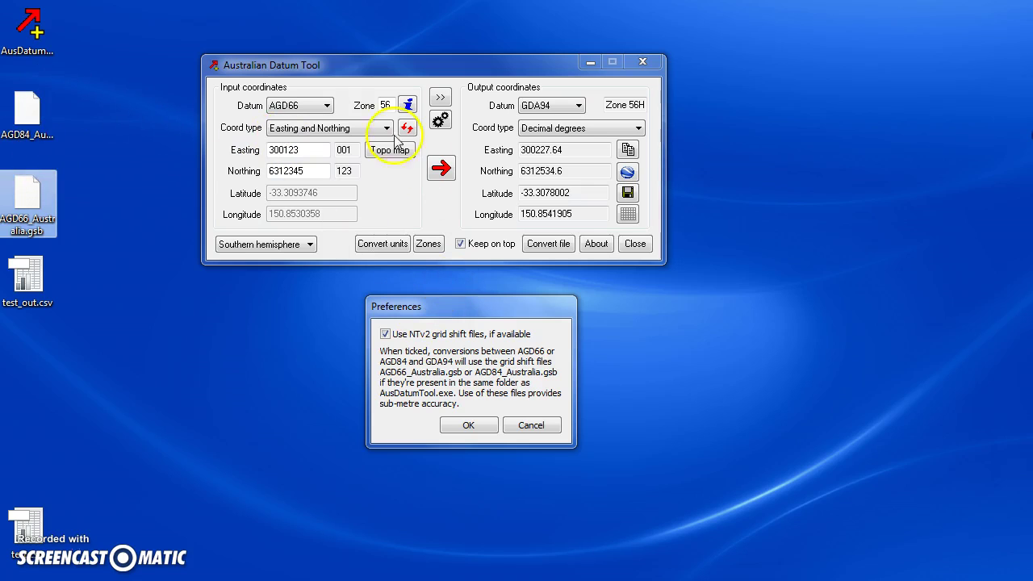
{"action": "left_click", "coordinate": [289, 104]}
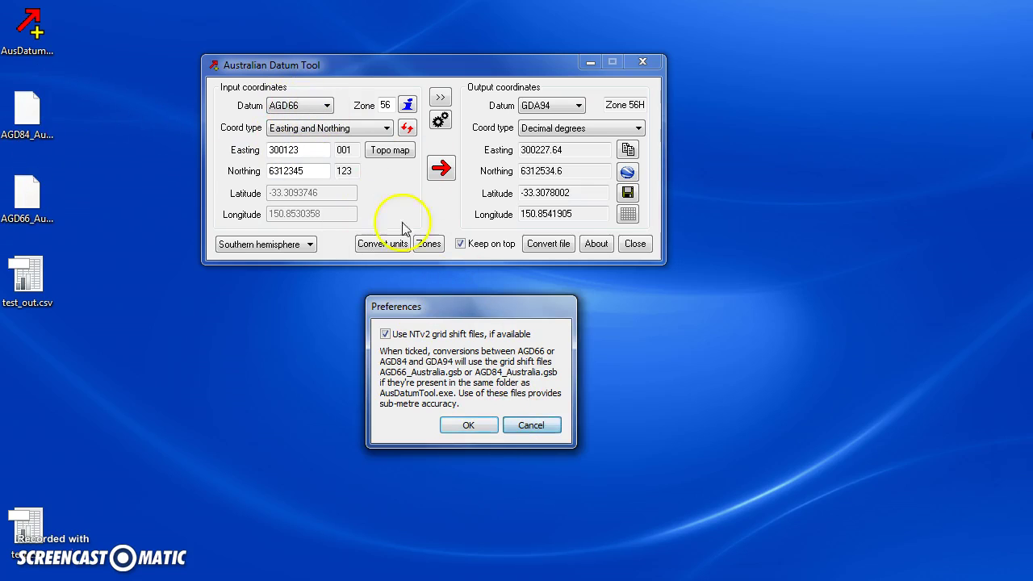
{"action": "left_click", "coordinate": [534, 426]}
Confirm the input datum stays AGD66, then reopen and cancel Preferences.
{"action": "left_click", "coordinate": [305, 105]}
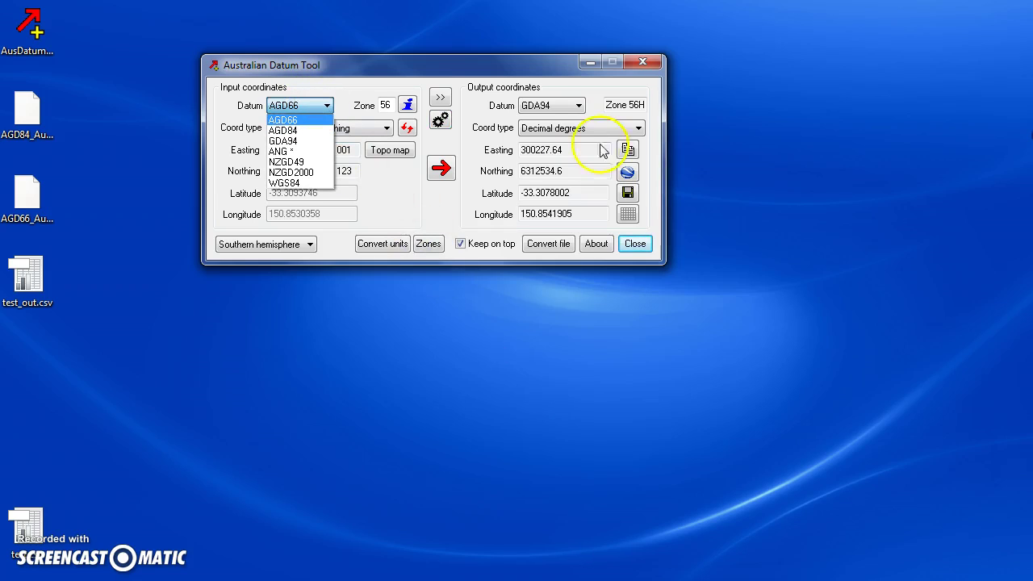
{"action": "left_click", "coordinate": [300, 106]}
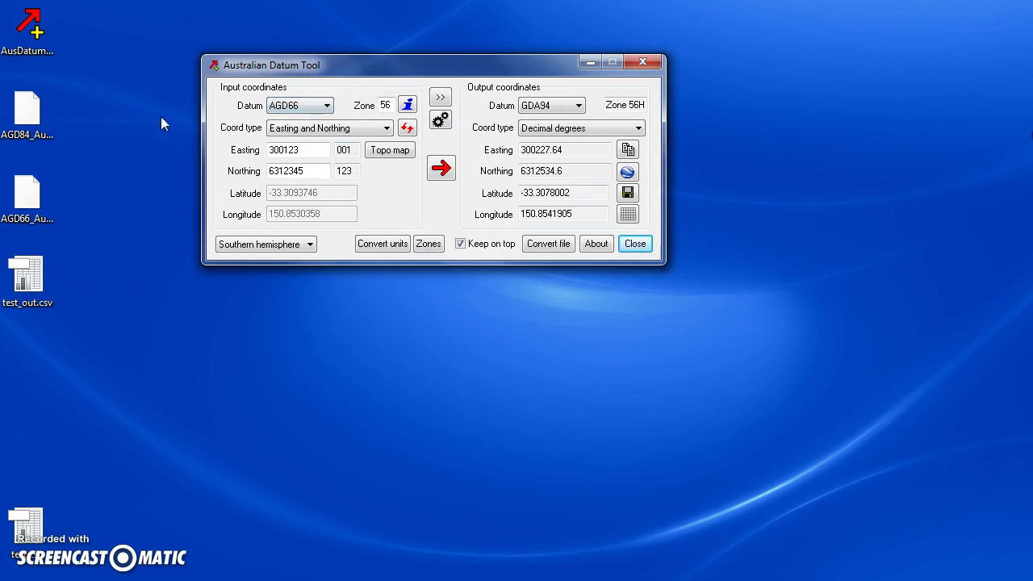
{"action": "left_click", "coordinate": [440, 119]}
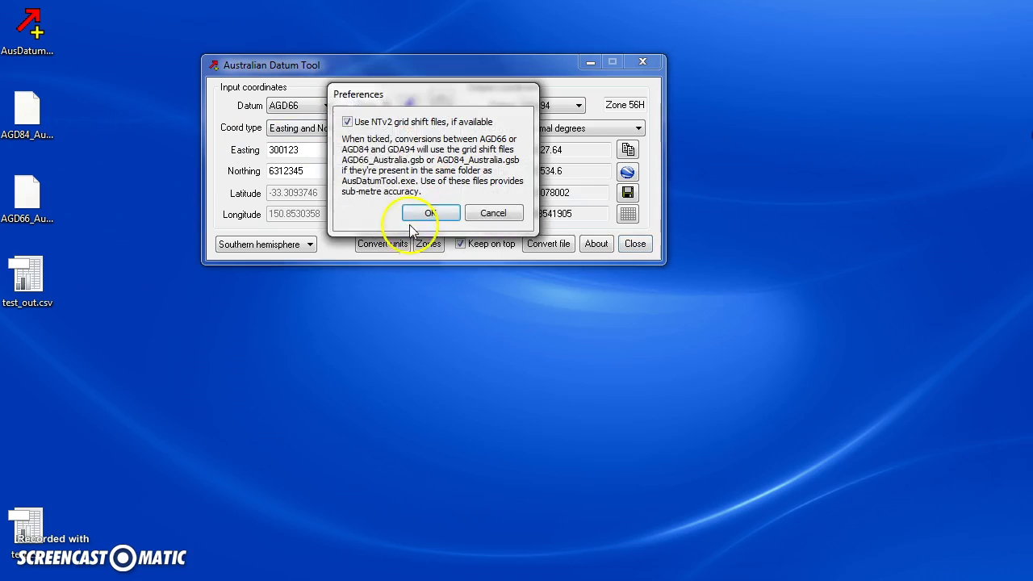
{"action": "left_click", "coordinate": [493, 215]}
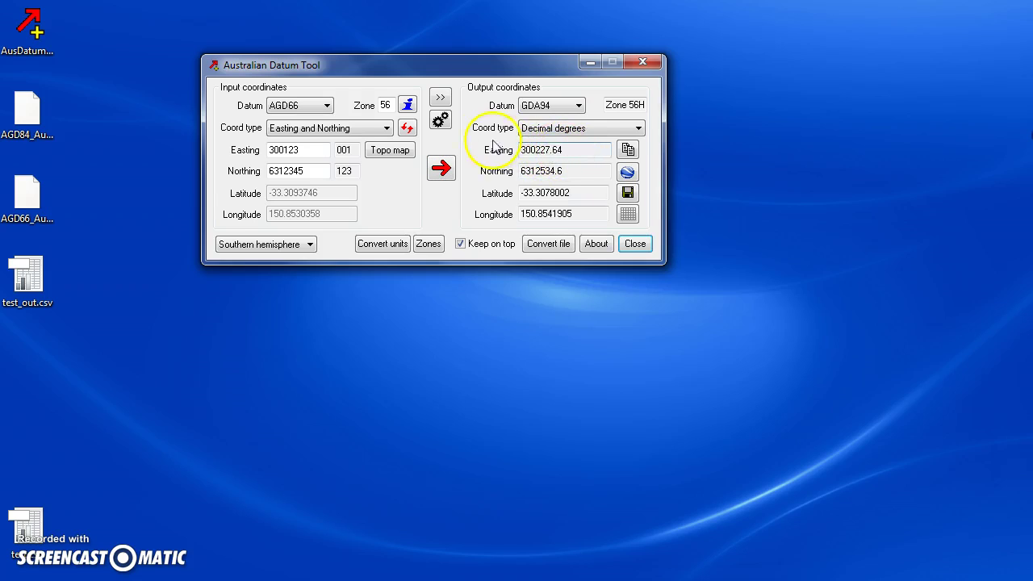
Enable 'Use NTv2 grid shift files, if available' and recompute to 300228 E, 6312535 N.
{"action": "left_click", "coordinate": [440, 120]}
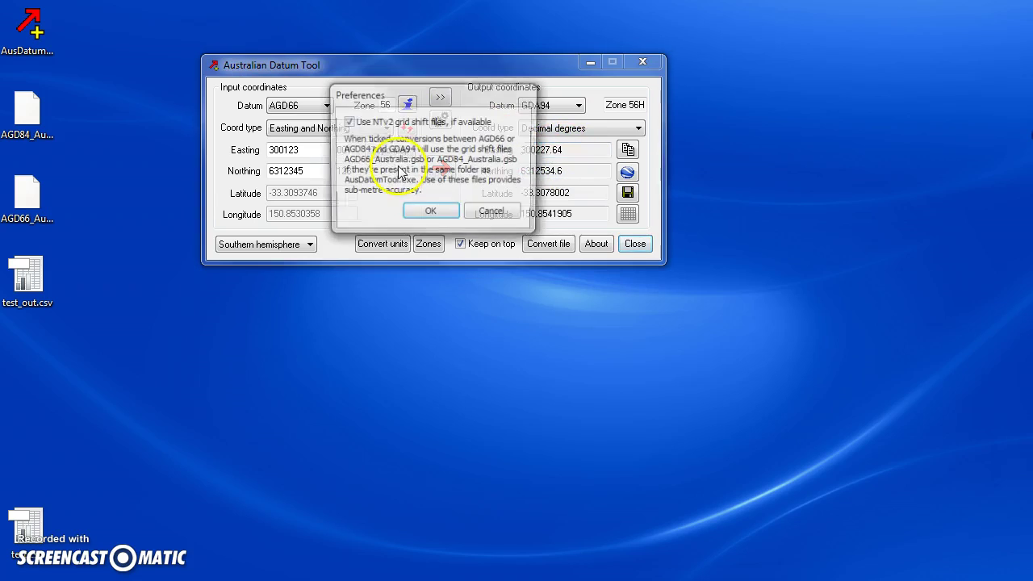
{"action": "left_click", "coordinate": [348, 120]}
{"action": "left_click", "coordinate": [426, 212]}
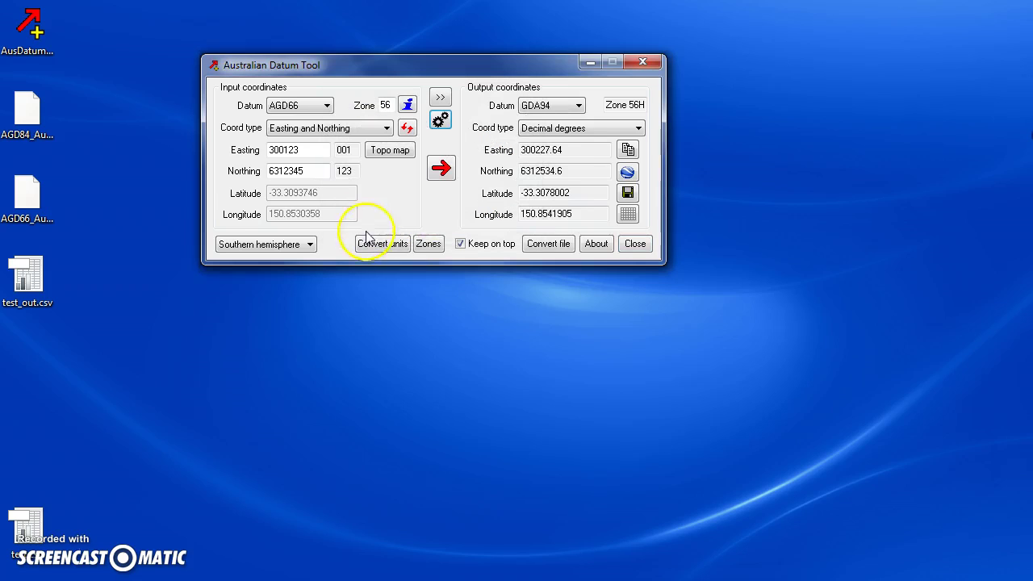
{"action": "left_click", "coordinate": [441, 168]}
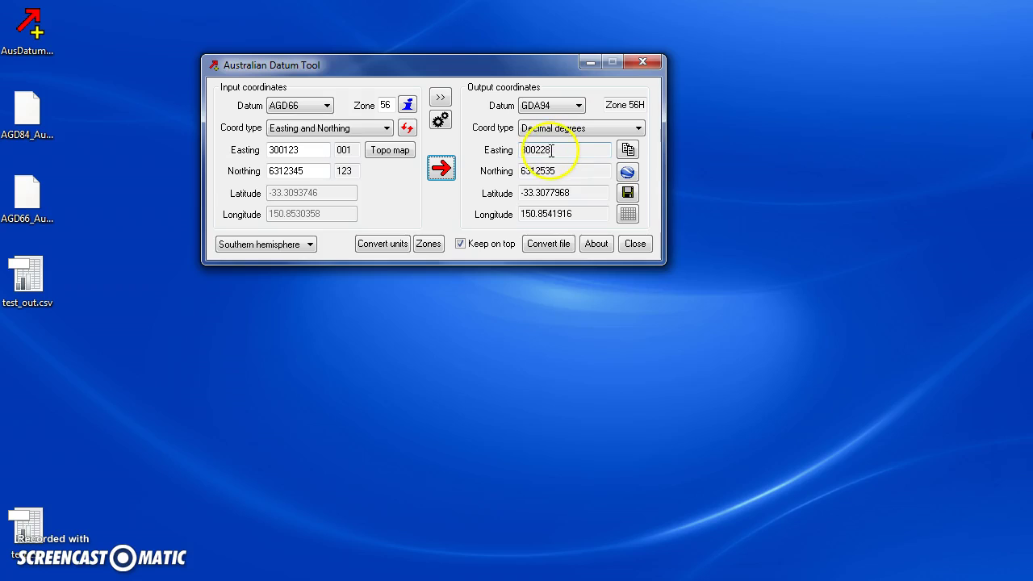
{"action": "left_click", "coordinate": [441, 121]}
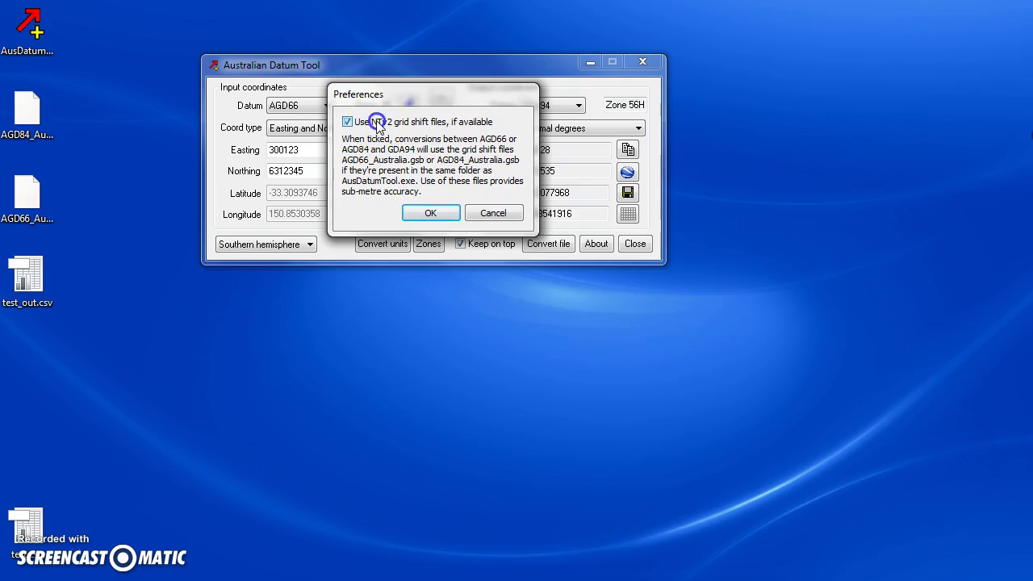
{"action": "left_click", "coordinate": [440, 218]}
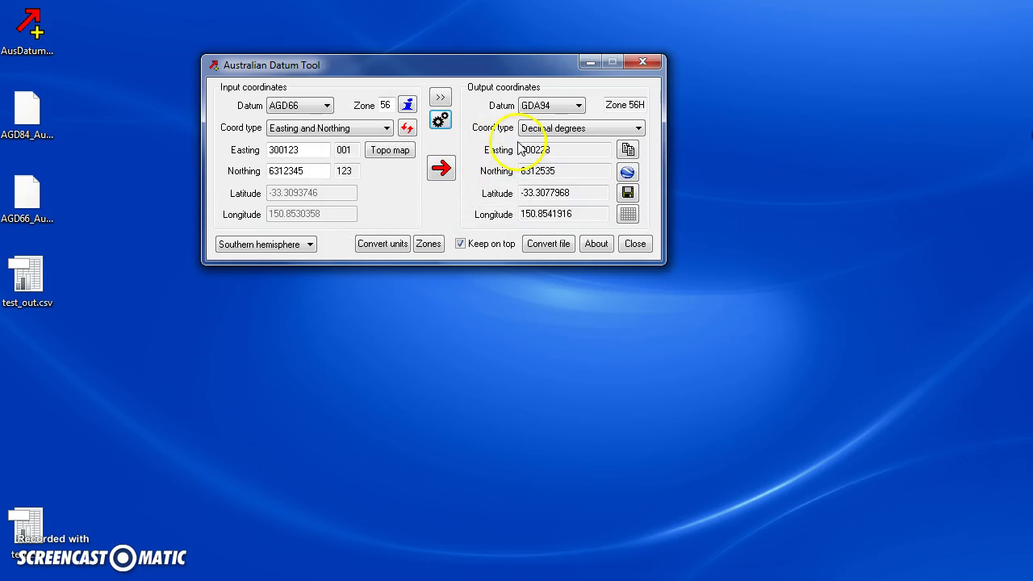
Expand to the extended formats, convert the AGD66 point and add it to the polyline.
{"action": "left_click", "coordinate": [440, 98]}
{"action": "left_click_drag", "start_coordinate": [488, 75], "coordinate": [490, 68]}
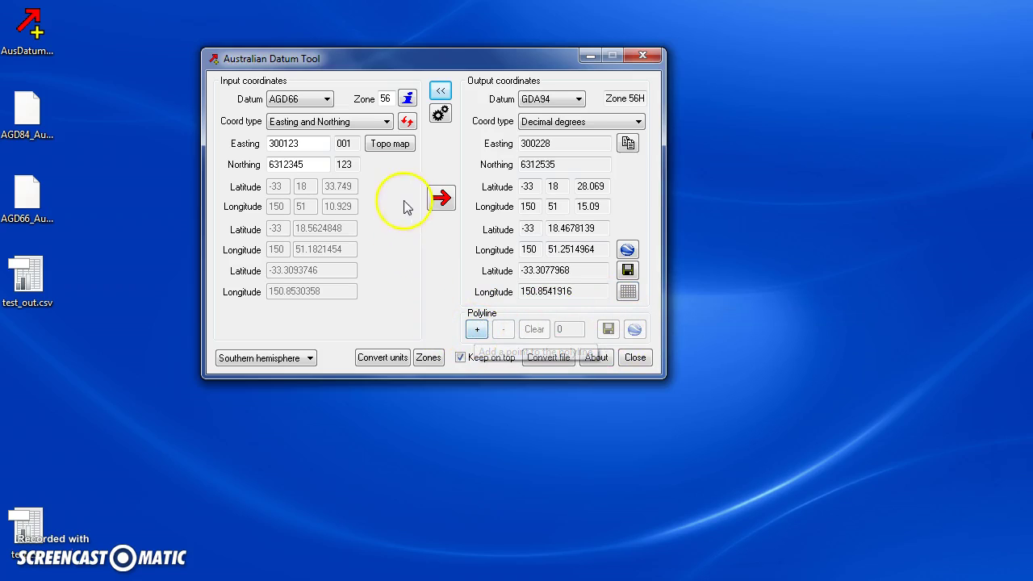
{"action": "left_click", "coordinate": [439, 200]}
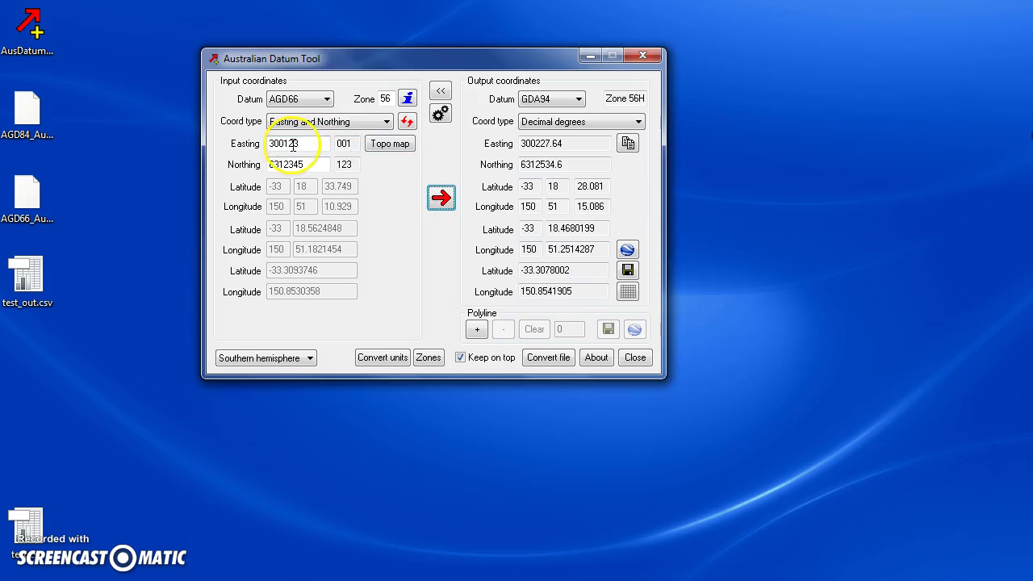
{"action": "left_click", "coordinate": [476, 330]}
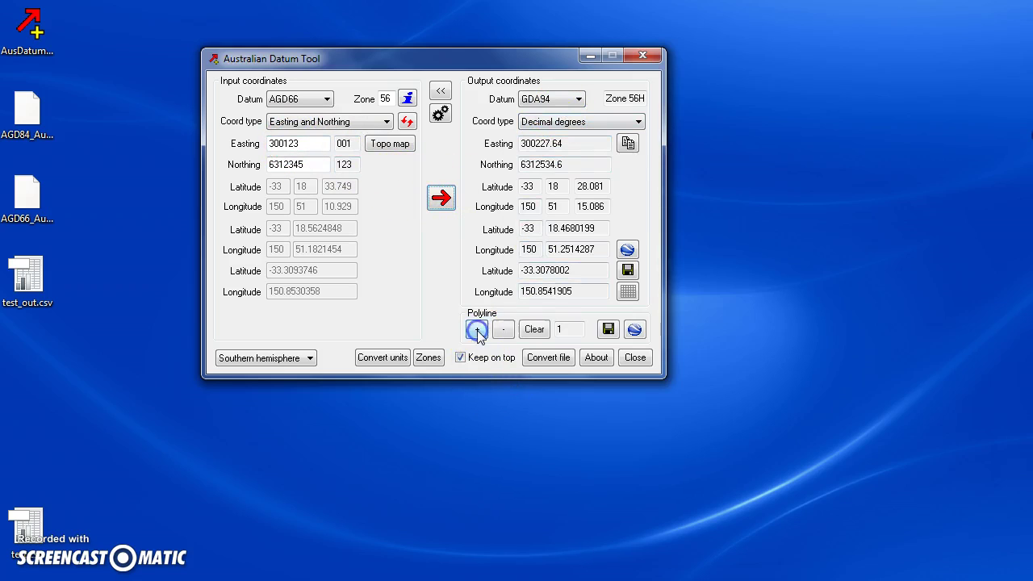
Add an edited second point, then convert a third at 300200 E, 6312380 N to 300304.64 E, 6312569.6 N.
{"action": "left_click", "coordinate": [294, 143]}
{"action": "type", "text": "1"}
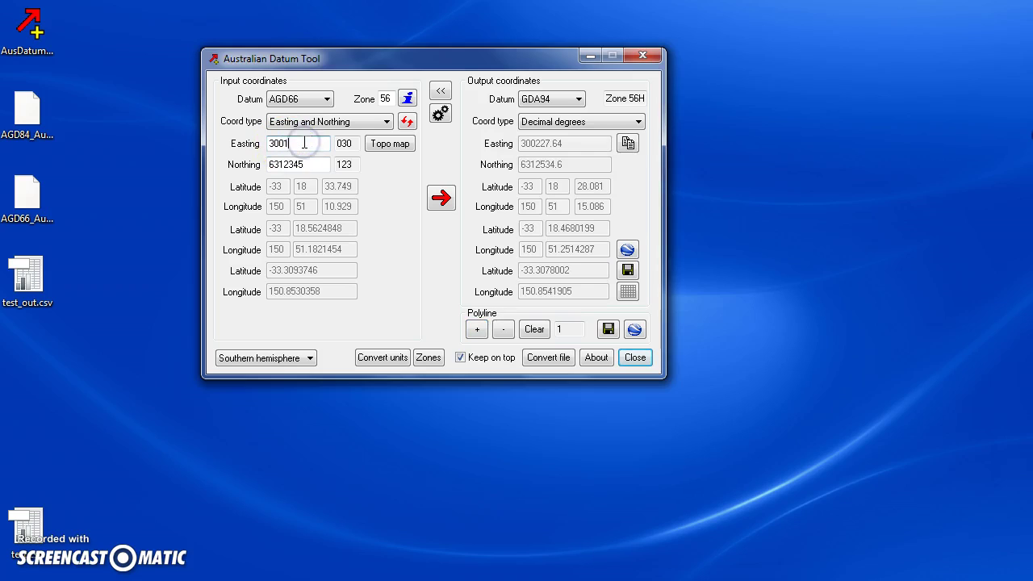
{"action": "type", "text": "000"}
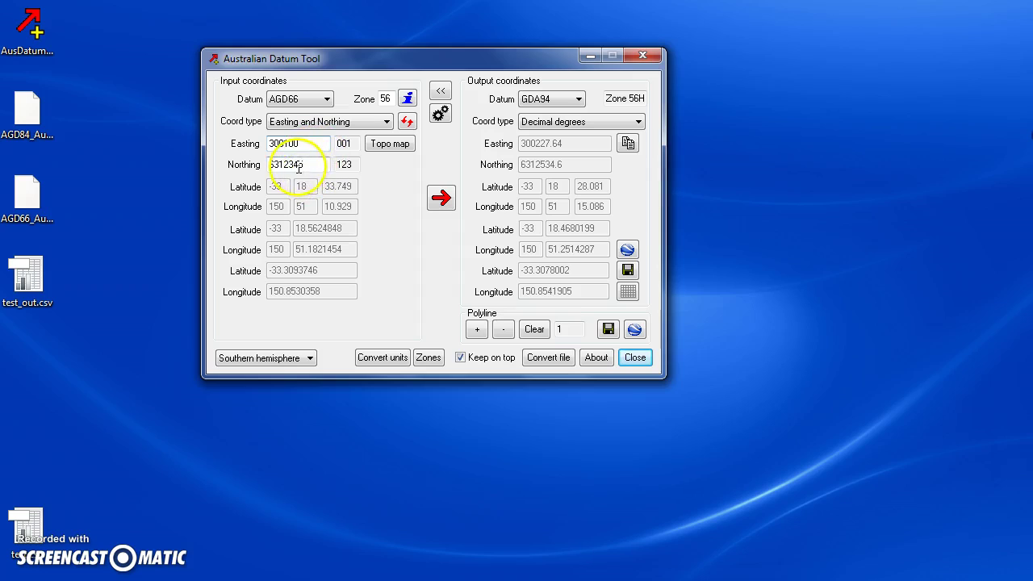
{"action": "left_click_drag", "start_coordinate": [293, 166], "coordinate": [305, 164]}
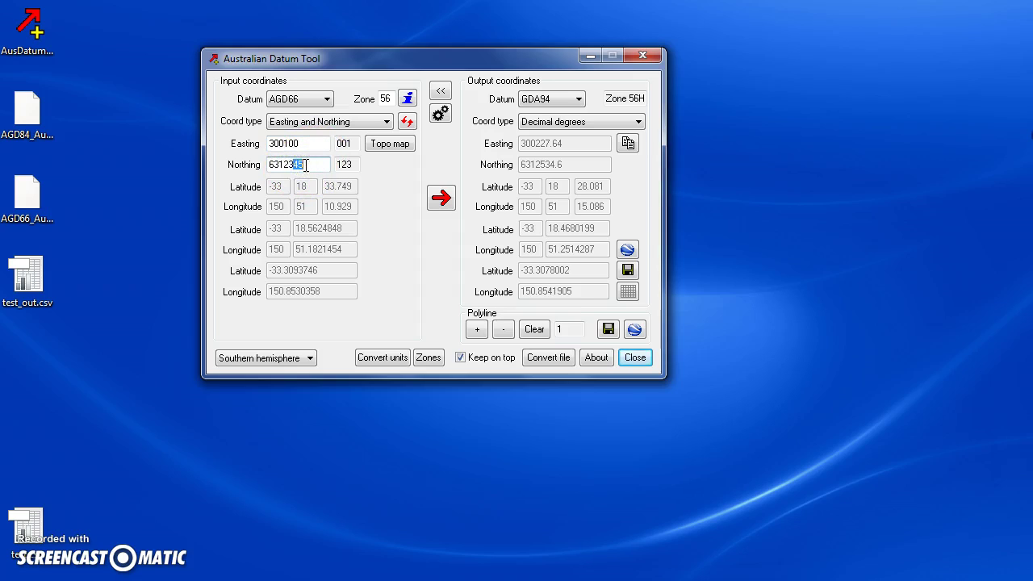
{"action": "left_click", "coordinate": [441, 198]}
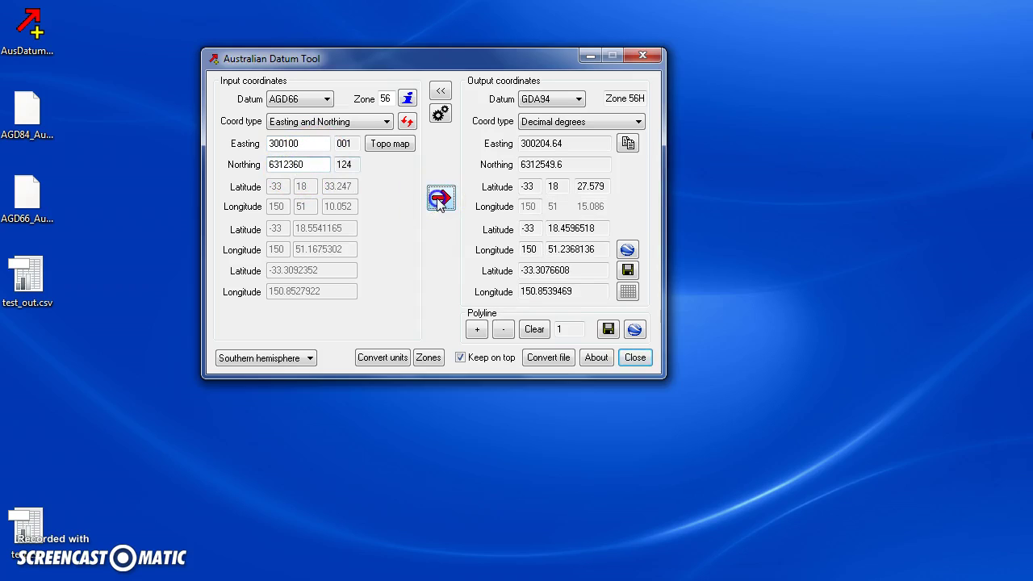
{"action": "left_click", "coordinate": [477, 329]}
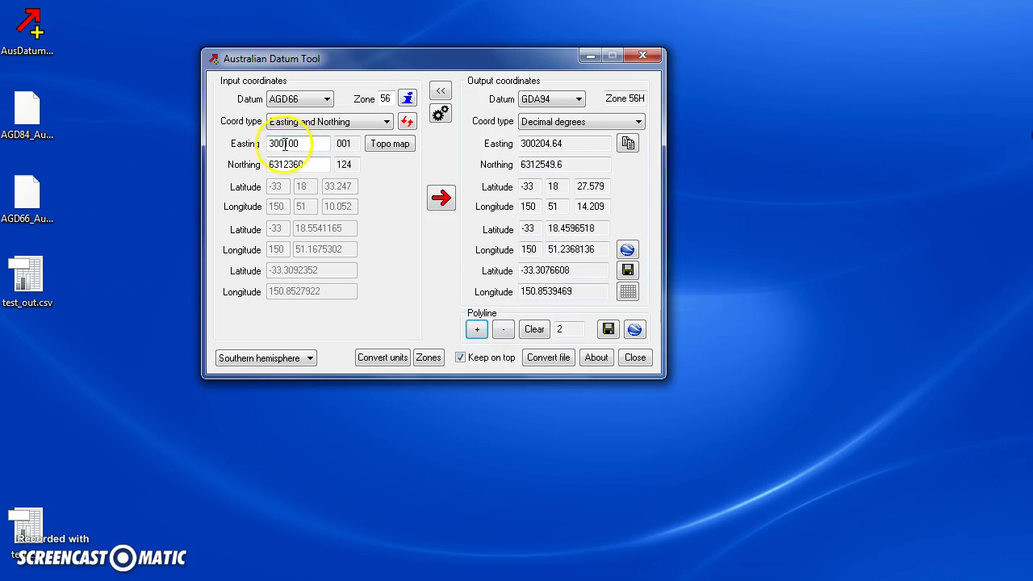
{"action": "key", "text": "BackSpace"}
{"action": "type", "text": "2"}
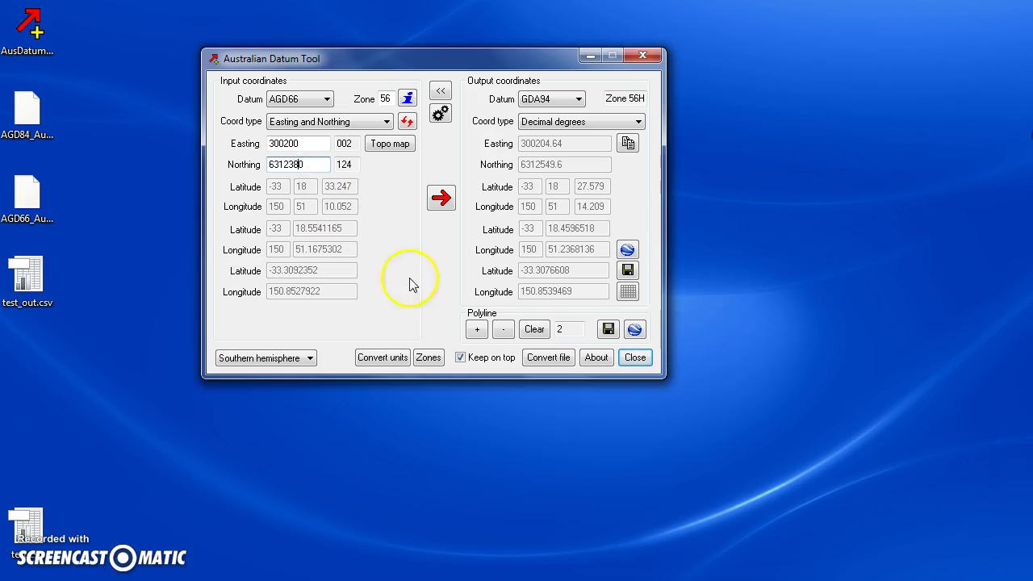
{"action": "left_click", "coordinate": [441, 198]}
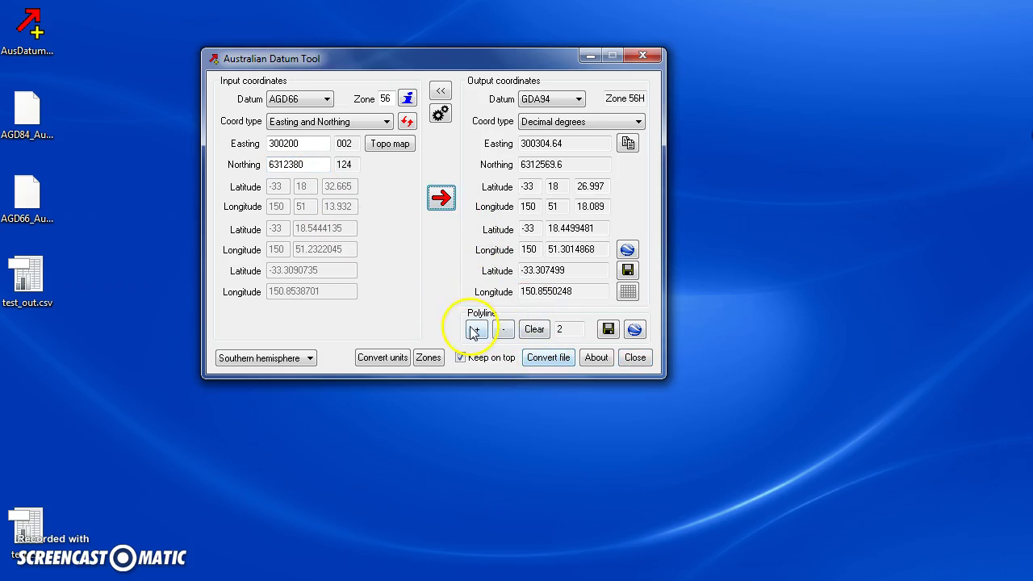
Save the three-point polyline as Polyline.kml and view it in Google Earth, keeping GDA94 output.
{"action": "left_click", "coordinate": [635, 329]}
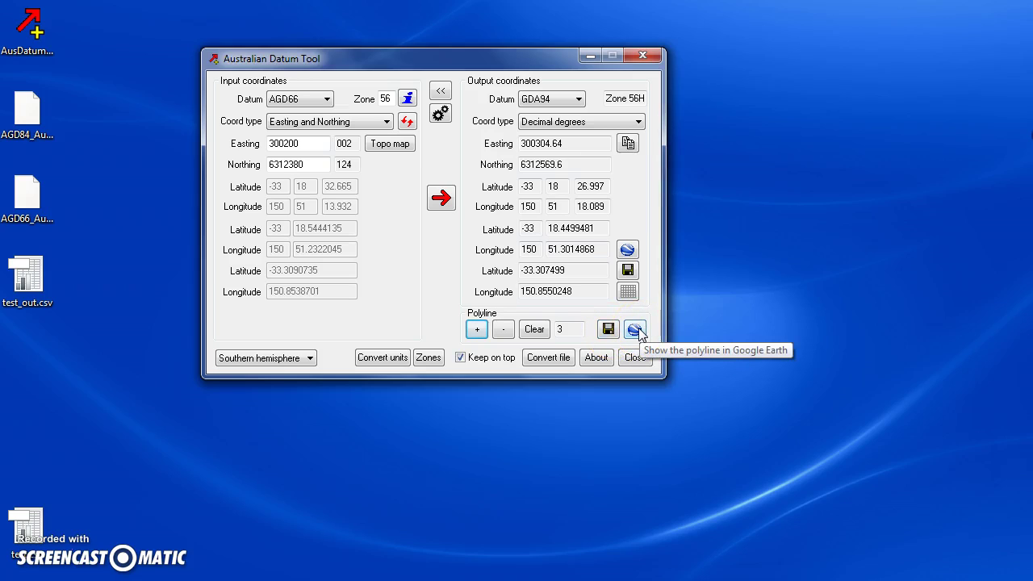
{"action": "left_click", "coordinate": [637, 331]}
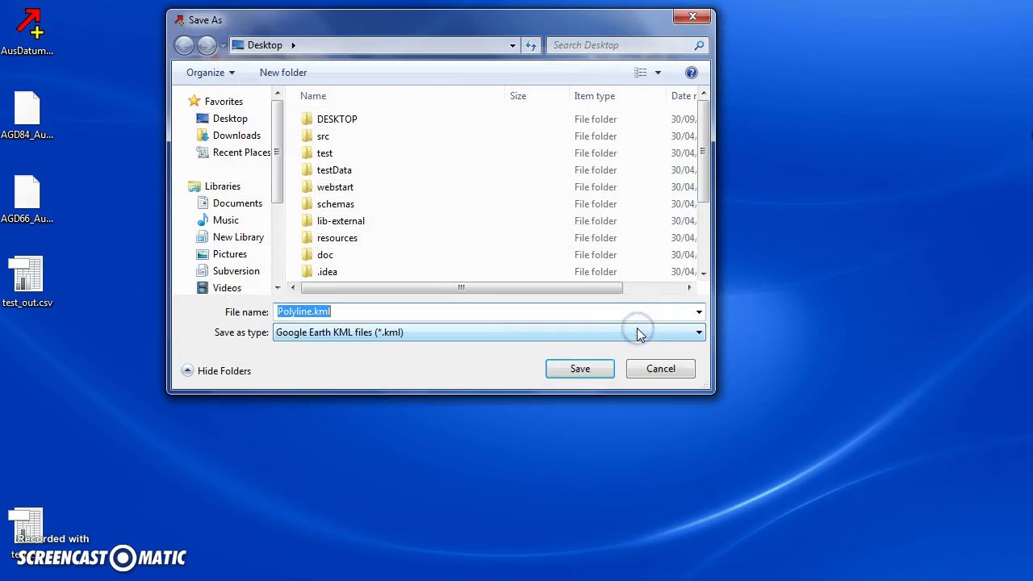
{"action": "left_click", "coordinate": [590, 371]}
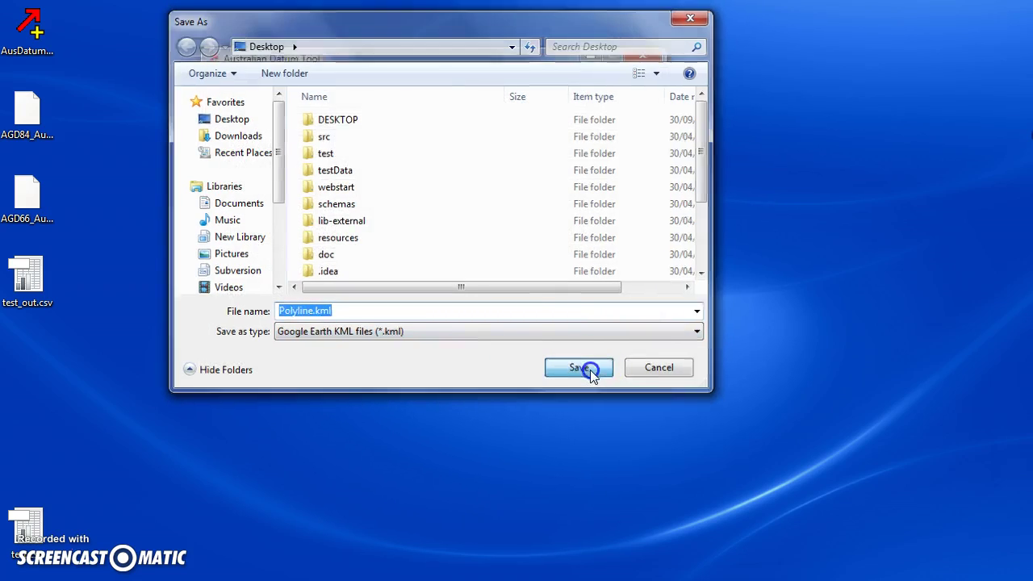
{"action": "left_click", "coordinate": [594, 360]}
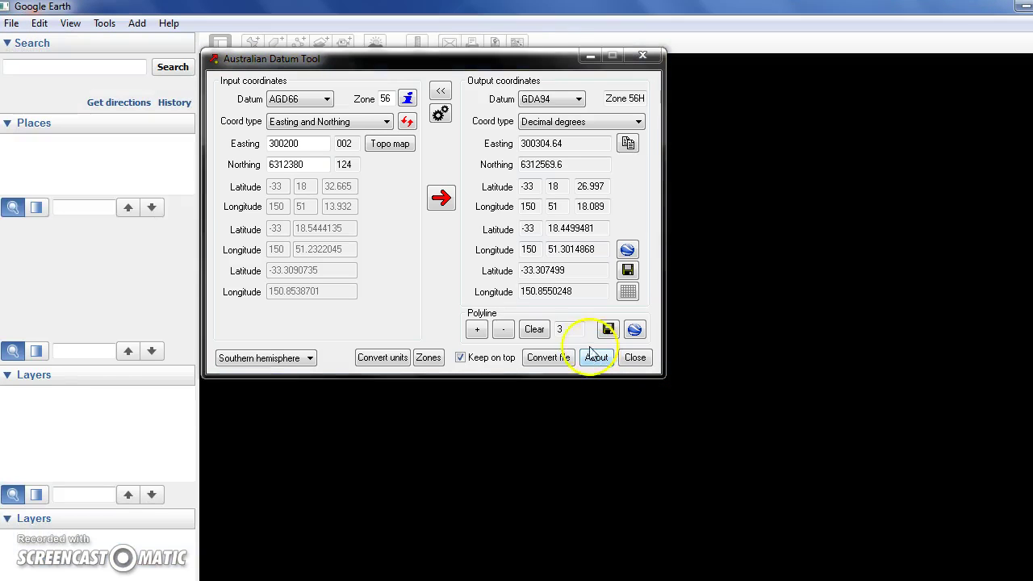
{"action": "left_click_drag", "start_coordinate": [525, 62], "coordinate": [466, 83]}
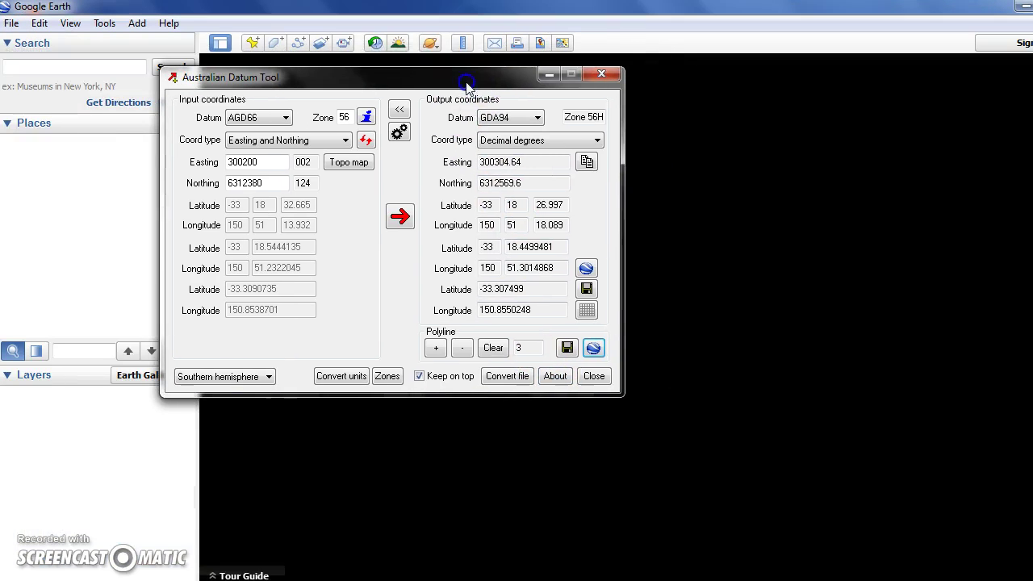
{"action": "left_click", "coordinate": [396, 84]}
{"action": "left_click", "coordinate": [396, 46]}
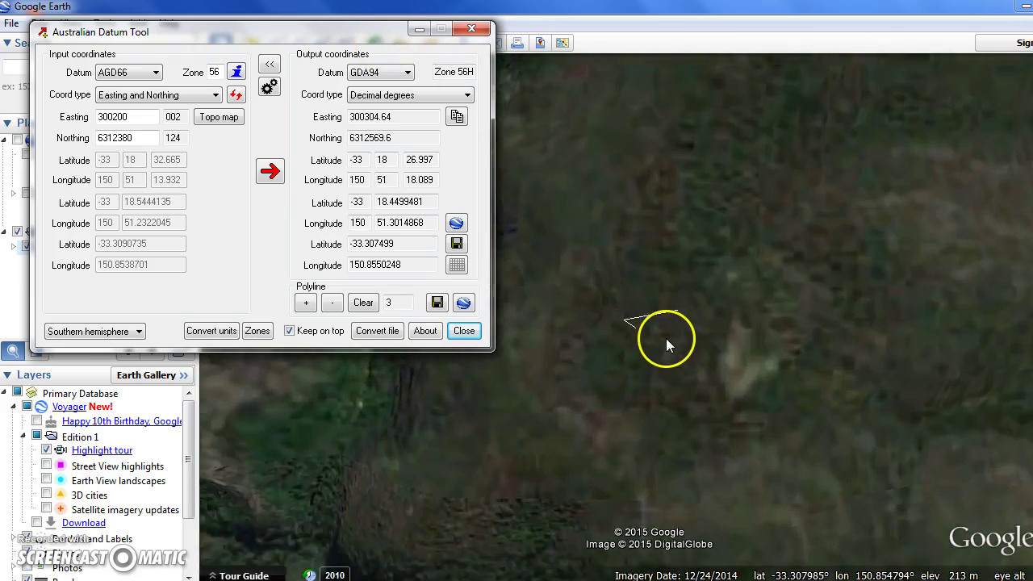
{"action": "left_click_drag", "start_coordinate": [694, 346], "coordinate": [721, 359]}
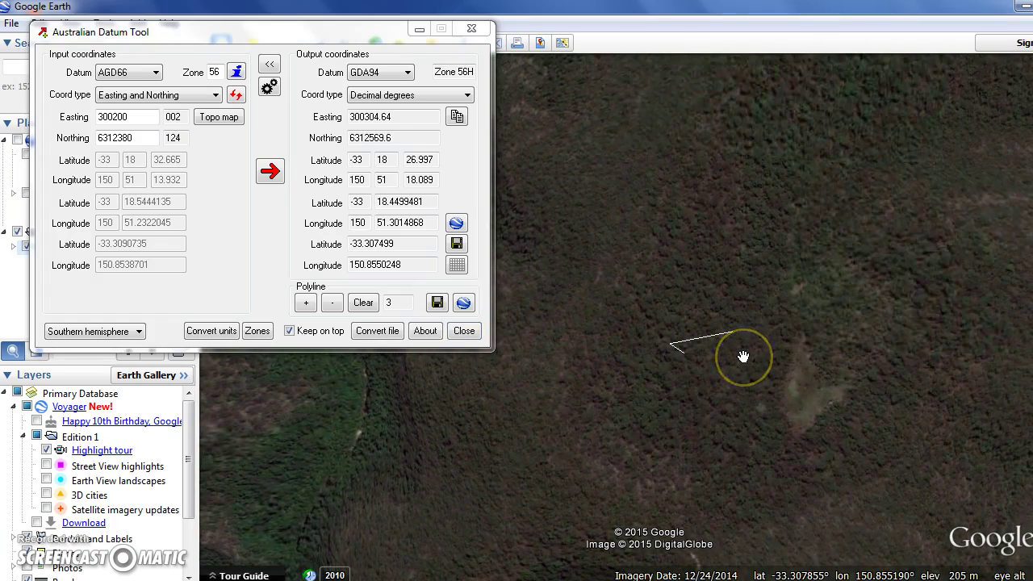
{"action": "left_click", "coordinate": [729, 363]}
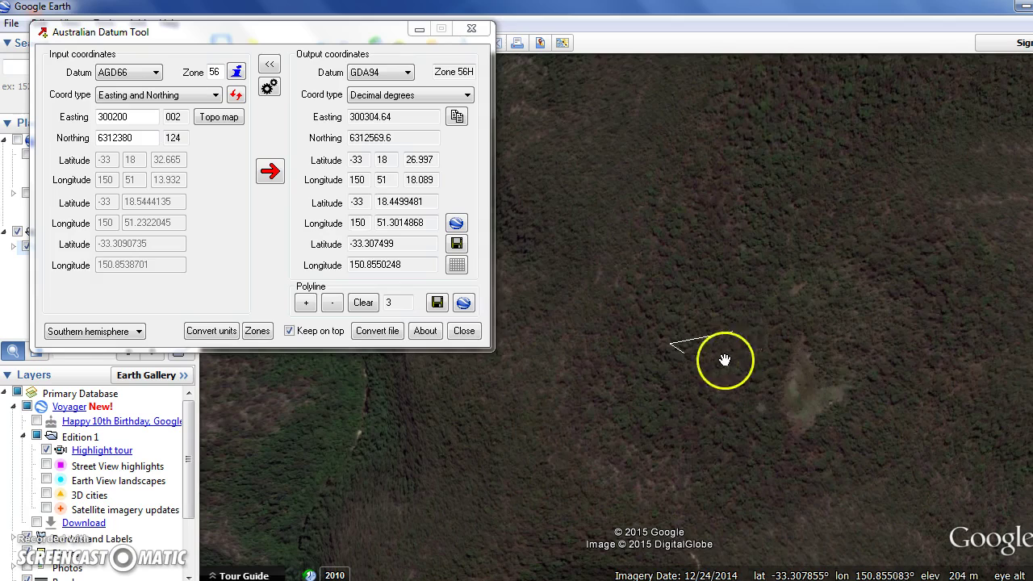
{"action": "left_click", "coordinate": [669, 353]}
{"action": "left_click", "coordinate": [749, 346]}
{"action": "left_click_drag", "start_coordinate": [388, 33], "coordinate": [468, 81]}
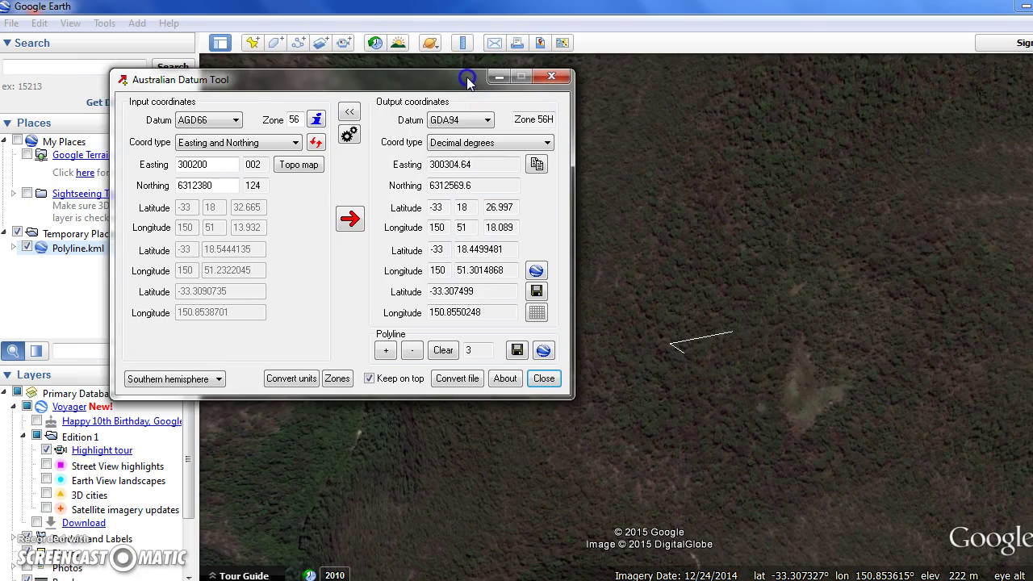
{"action": "left_click", "coordinate": [349, 113]}
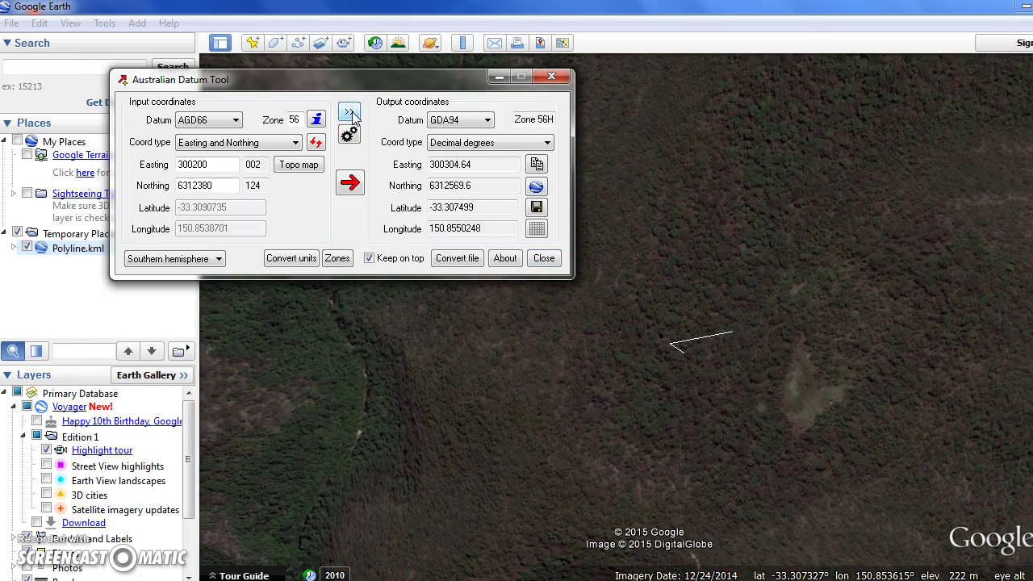
{"action": "left_click_drag", "start_coordinate": [352, 116], "coordinate": [358, 104]}
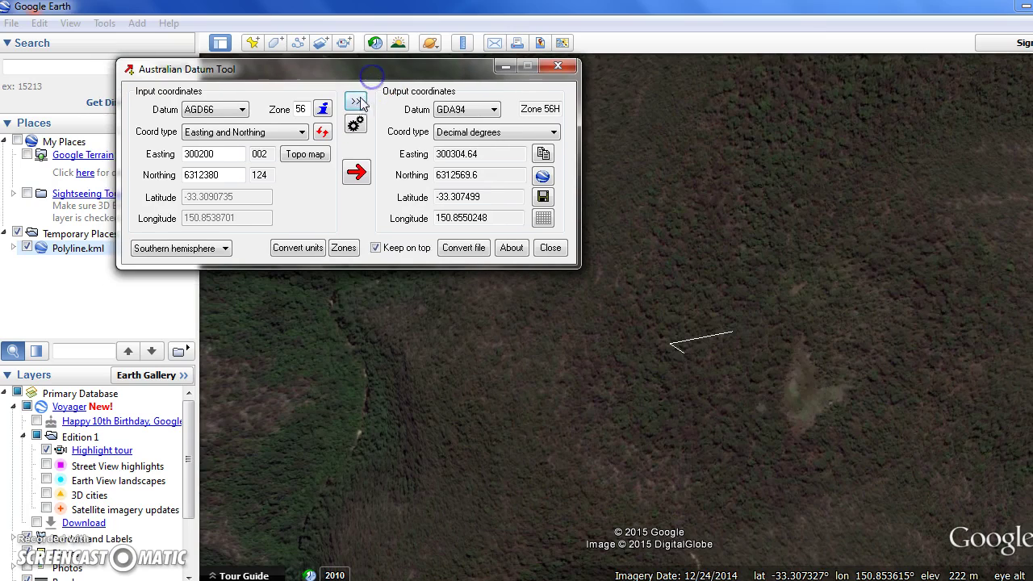
{"action": "left_click", "coordinate": [357, 103]}
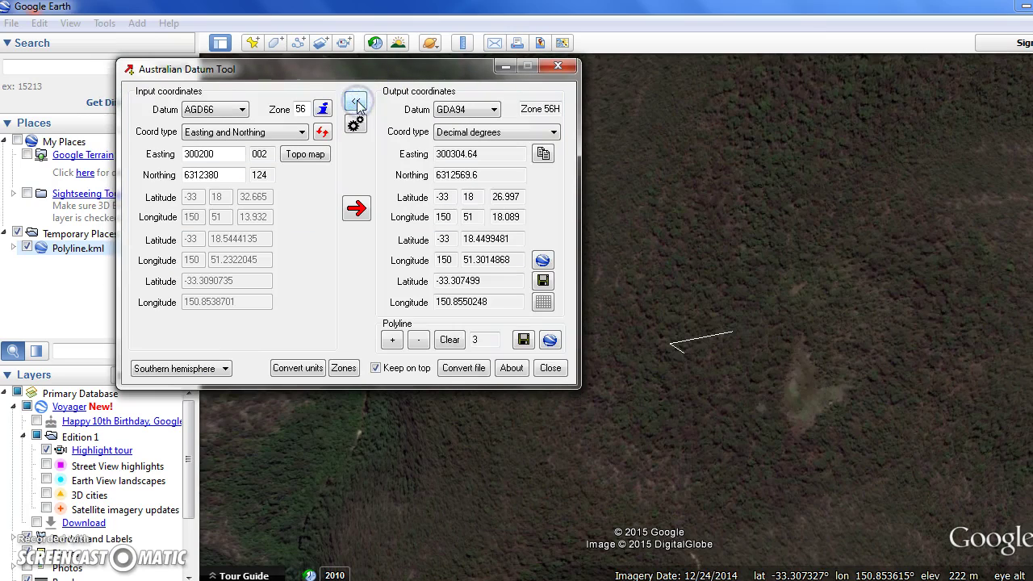
Shrink to the compact layout and change the input datum from AGD66 to ANG *.
{"action": "left_click", "coordinate": [356, 103]}
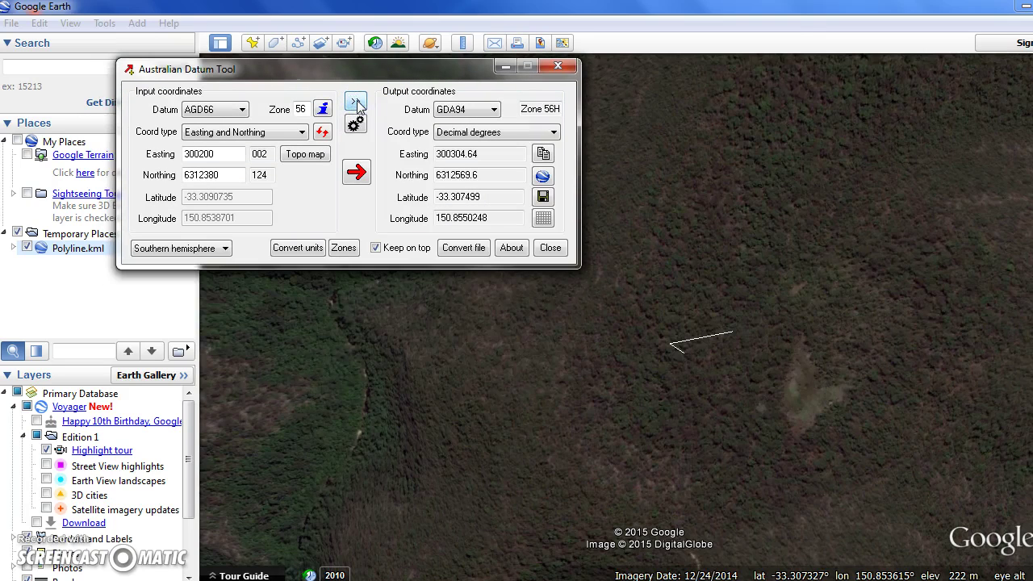
{"action": "left_click", "coordinate": [550, 249]}
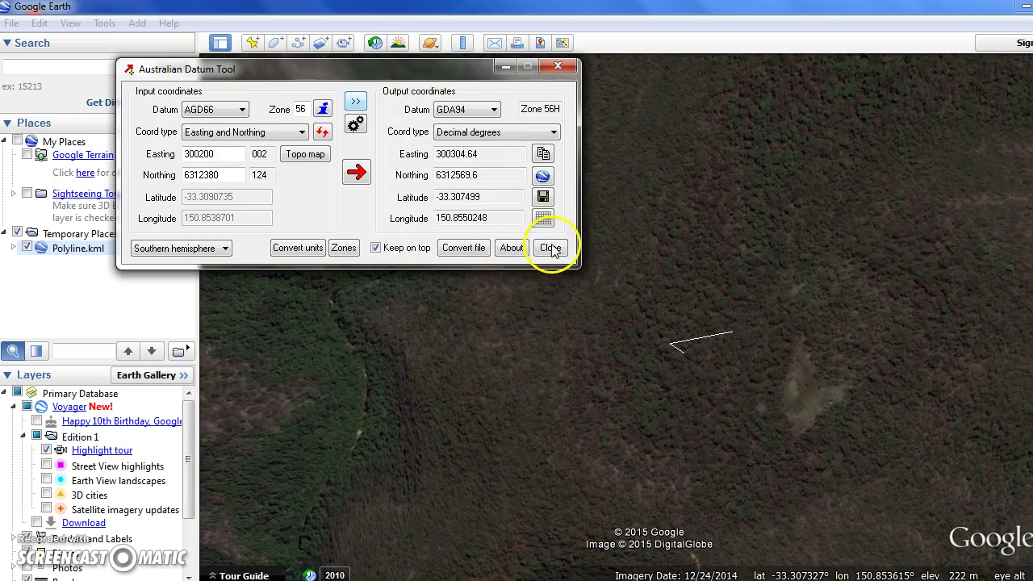
{"action": "left_click", "coordinate": [226, 109]}
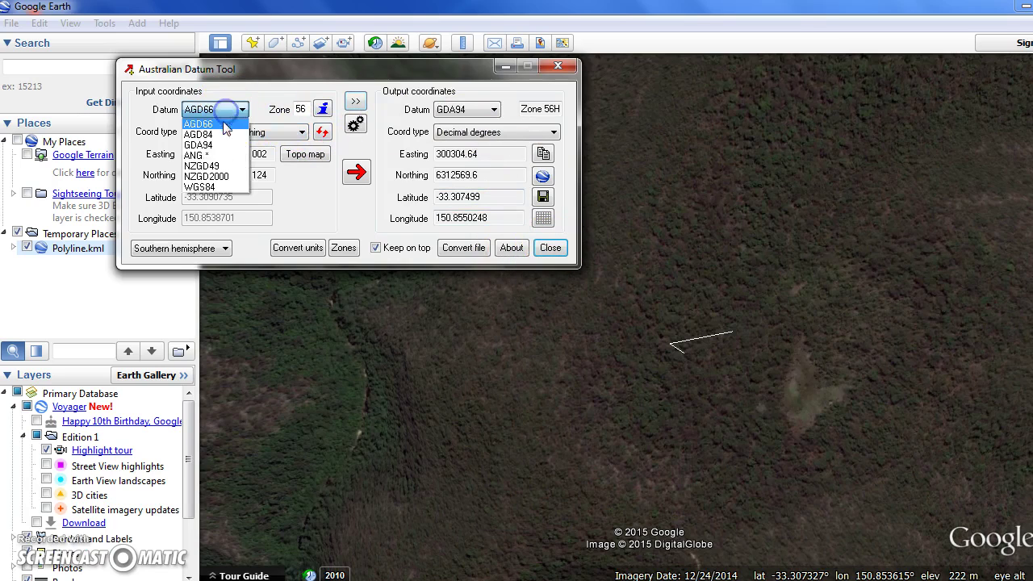
{"action": "left_click", "coordinate": [275, 71]}
{"action": "left_click_drag", "start_coordinate": [278, 71], "coordinate": [321, 81]}
{"action": "left_click", "coordinate": [270, 119]}
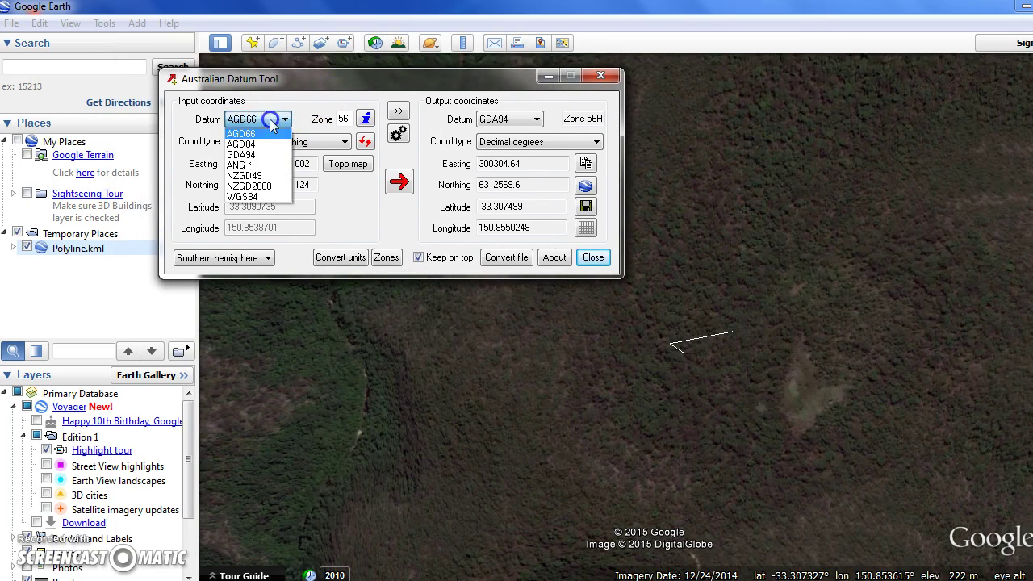
{"action": "left_click", "coordinate": [268, 165]}
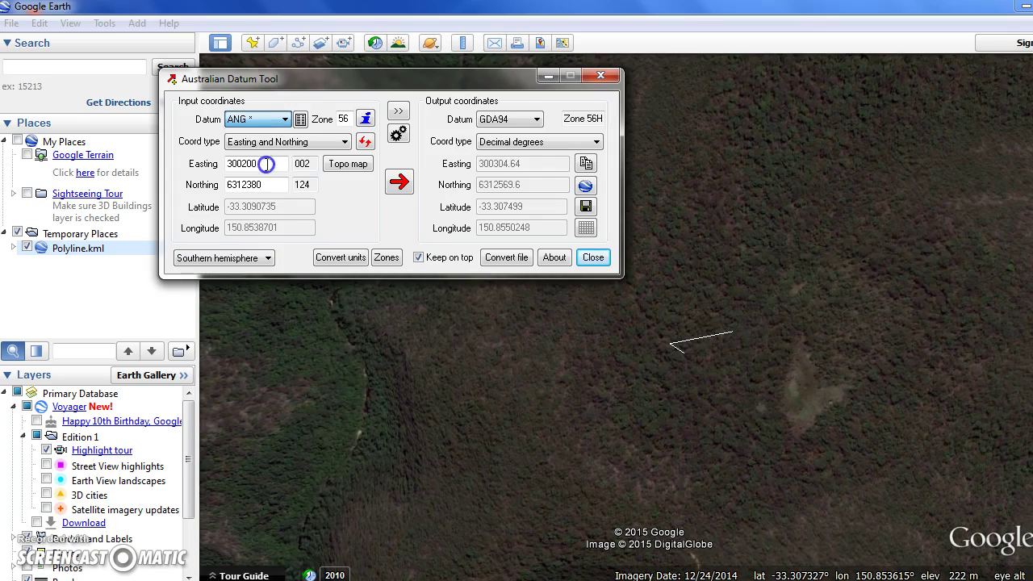
Open the ANG Settings dialog showing zone 3 and move it aside.
{"action": "left_click", "coordinate": [298, 119]}
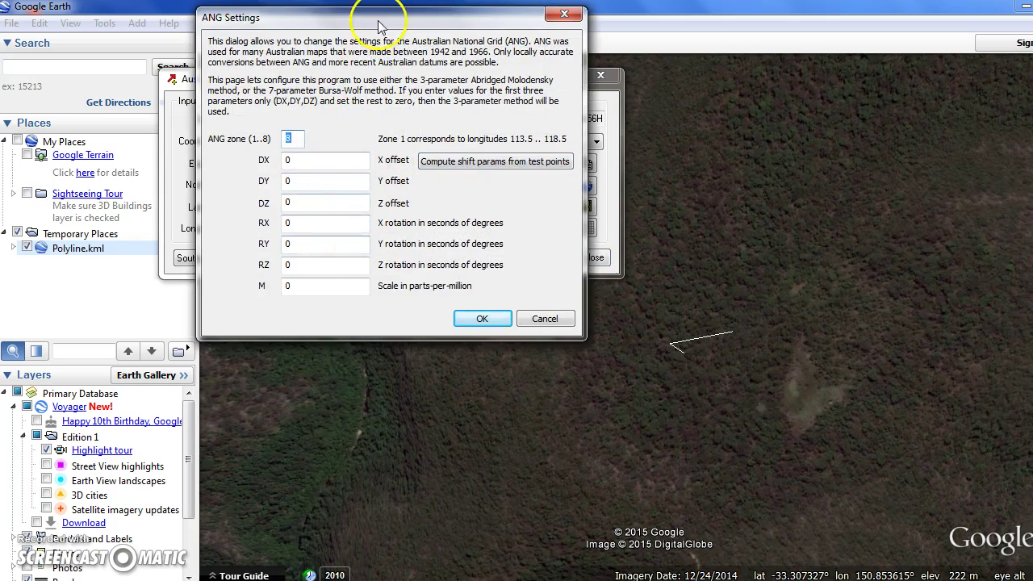
{"action": "left_click_drag", "start_coordinate": [379, 24], "coordinate": [427, 211]}
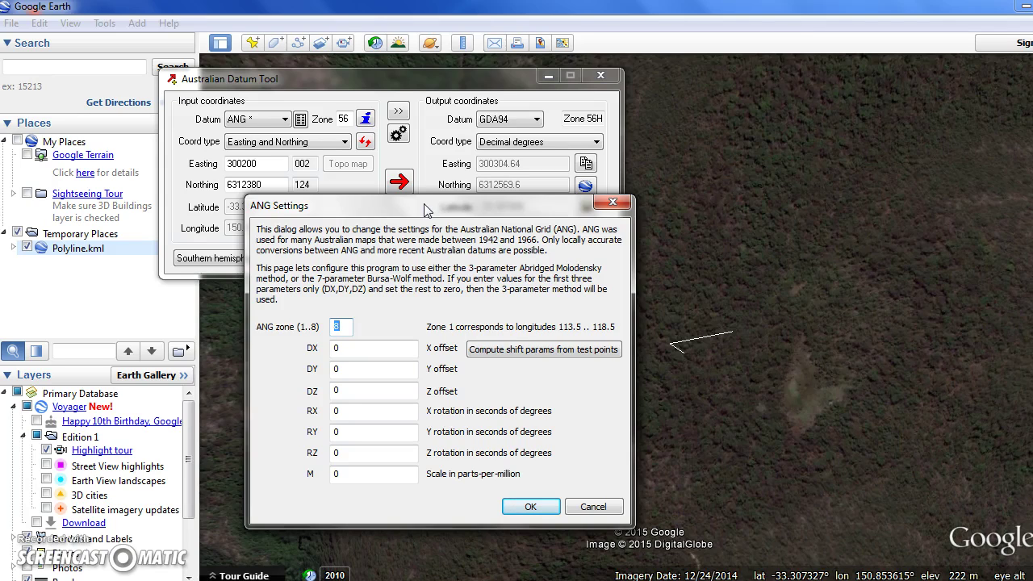
Inspect the test-point shift-parameter calculator fields and cancel it without computing.
{"action": "left_click", "coordinate": [551, 349]}
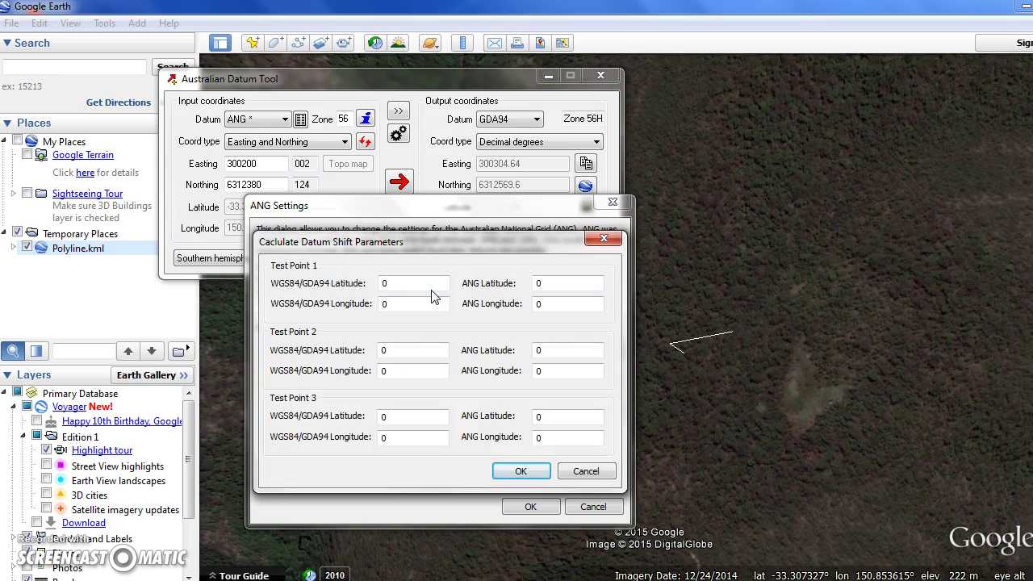
{"action": "left_click", "coordinate": [432, 297]}
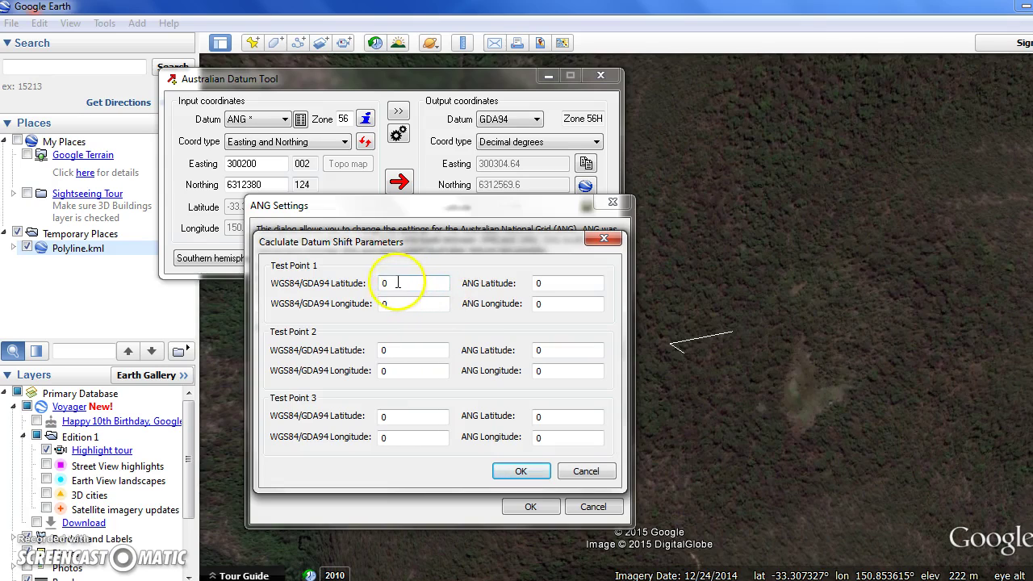
{"action": "left_click", "coordinate": [419, 437]}
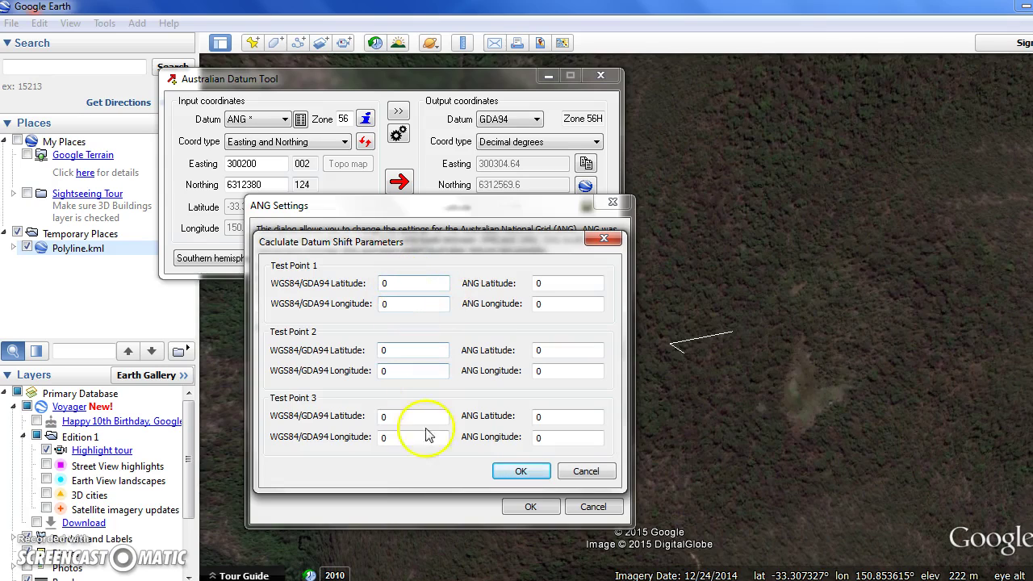
{"action": "left_click", "coordinate": [580, 470]}
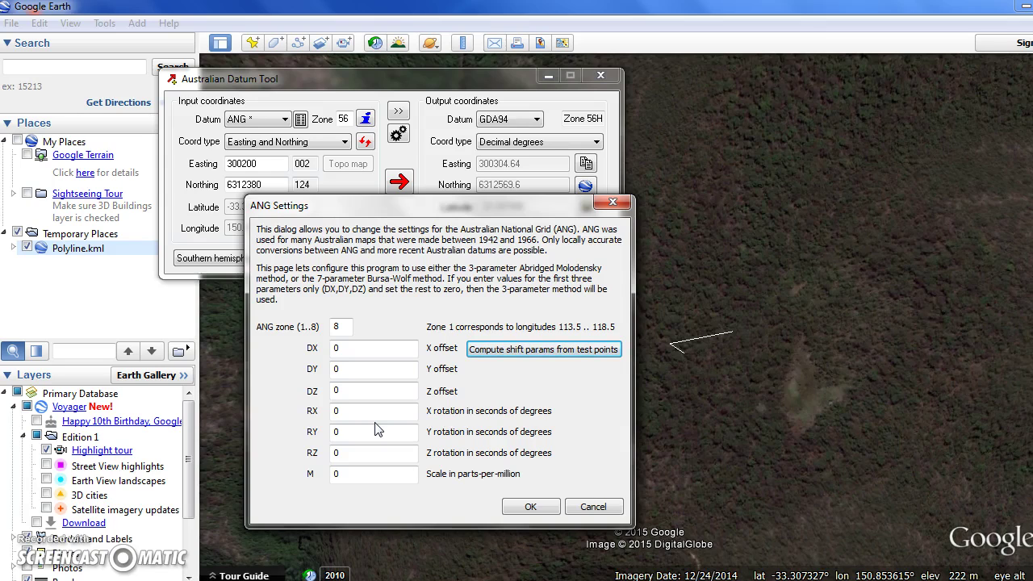
Cancel ANG Settings and set the input datum to GDA94 and output datum to WGS84.
{"action": "left_click", "coordinate": [593, 506]}
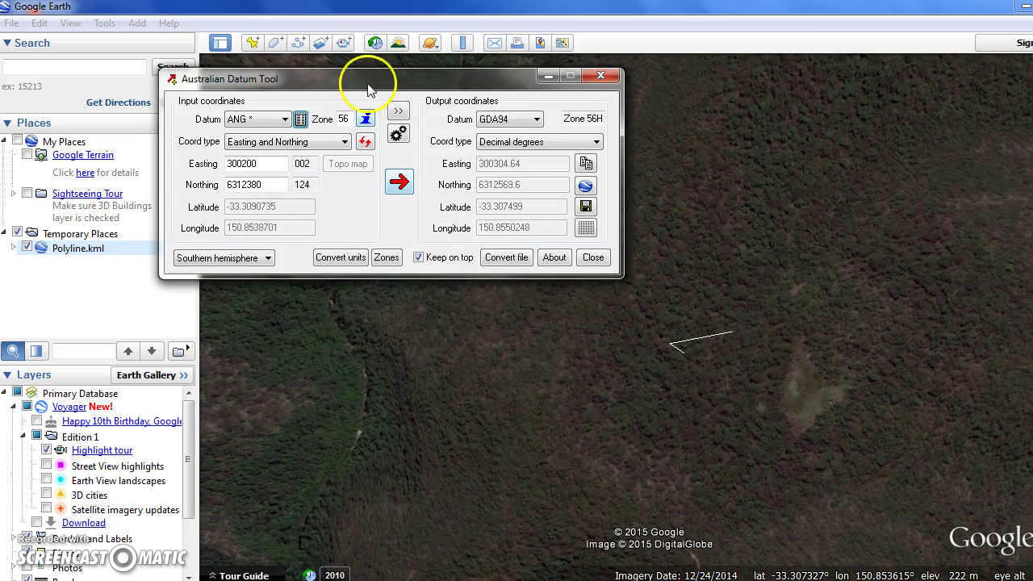
{"action": "left_click", "coordinate": [250, 121]}
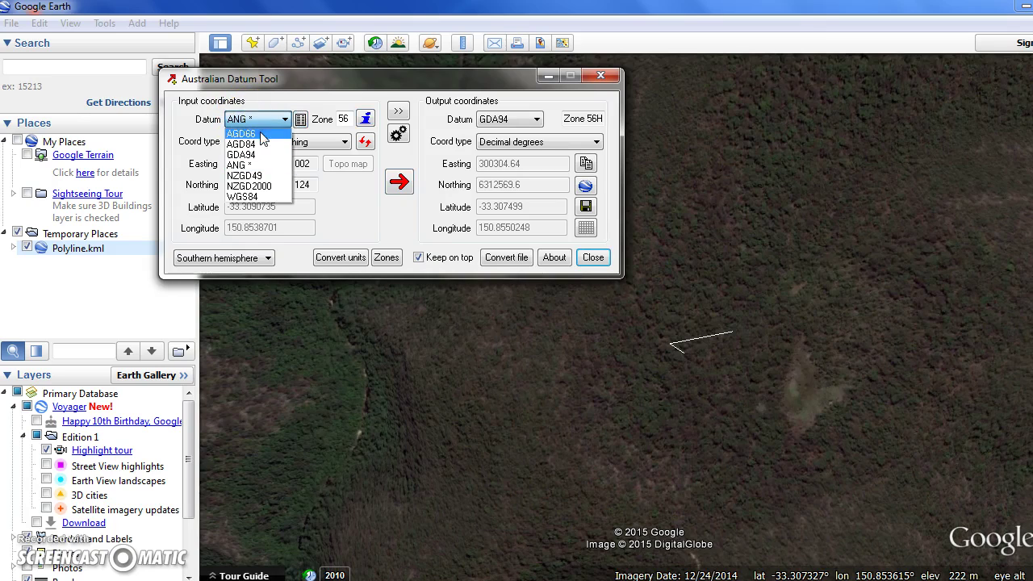
{"action": "left_click", "coordinate": [260, 135]}
{"action": "left_click", "coordinate": [492, 119]}
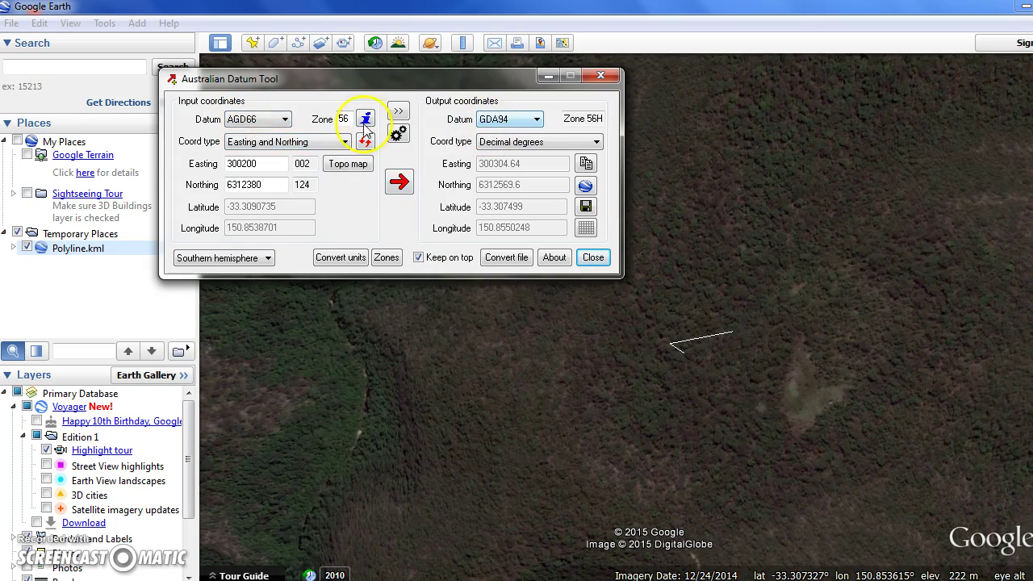
{"action": "left_click", "coordinate": [282, 119]}
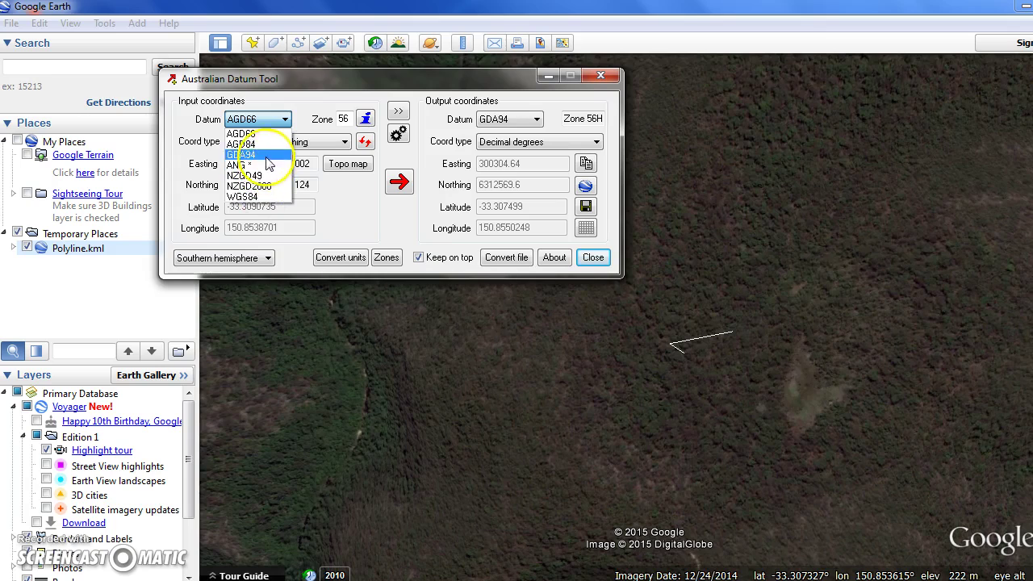
{"action": "left_click", "coordinate": [265, 155]}
{"action": "left_click", "coordinate": [510, 119]}
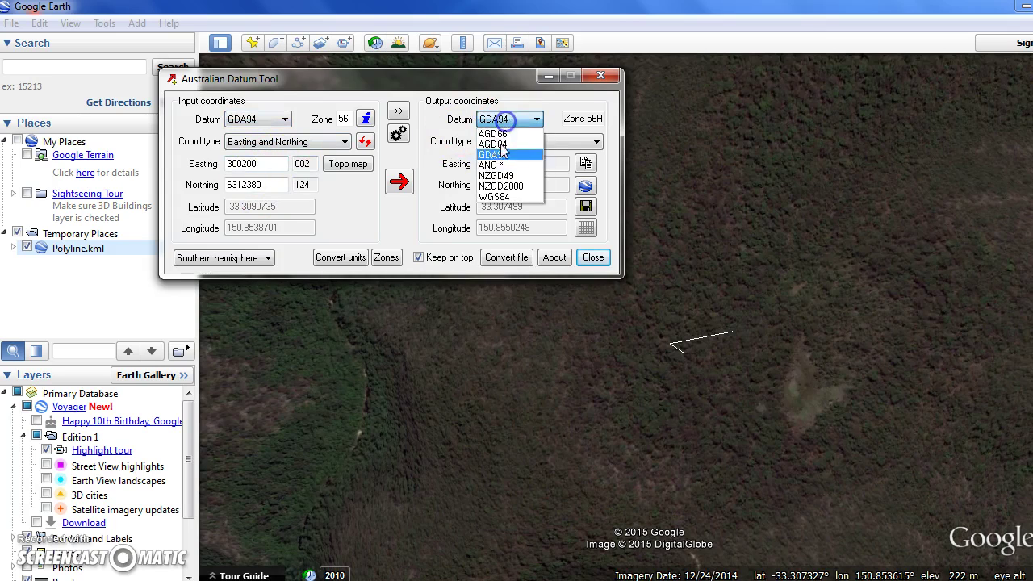
{"action": "left_click", "coordinate": [496, 197]}
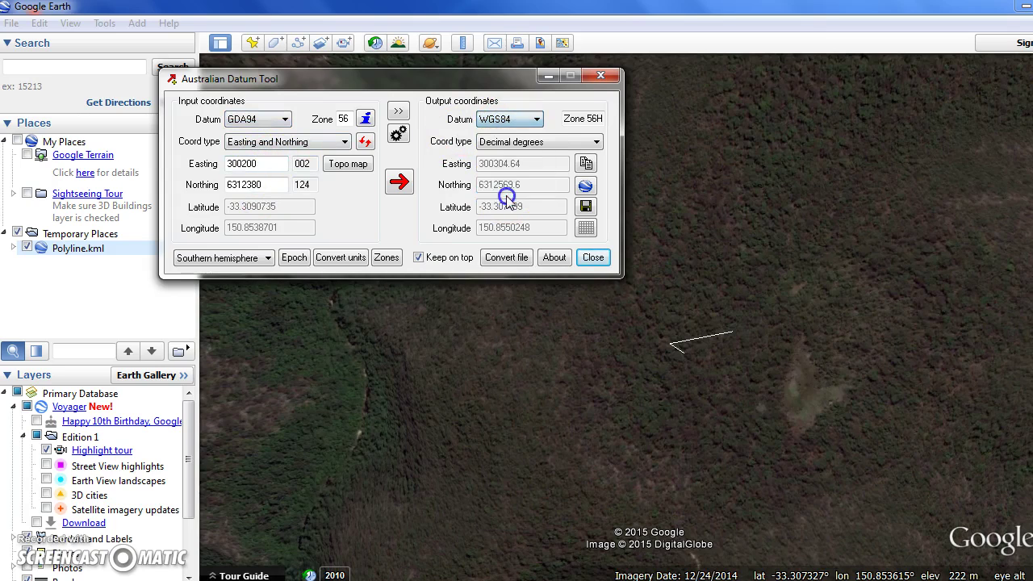
Review the epoch settings, unticking current date and checking year 1994, then discard the changes.
{"action": "left_click", "coordinate": [294, 257]}
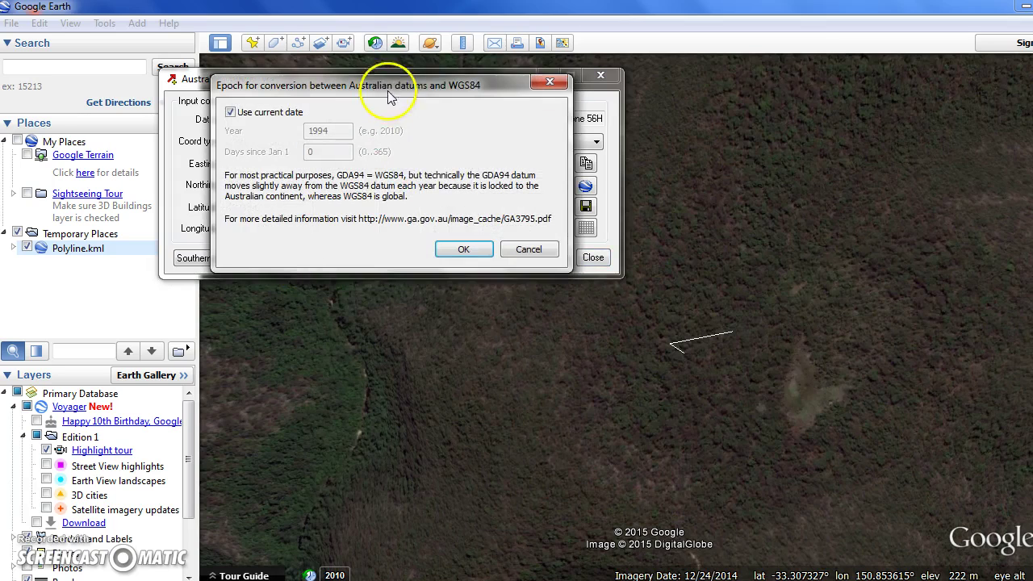
{"action": "left_click_drag", "start_coordinate": [376, 23], "coordinate": [469, 316]}
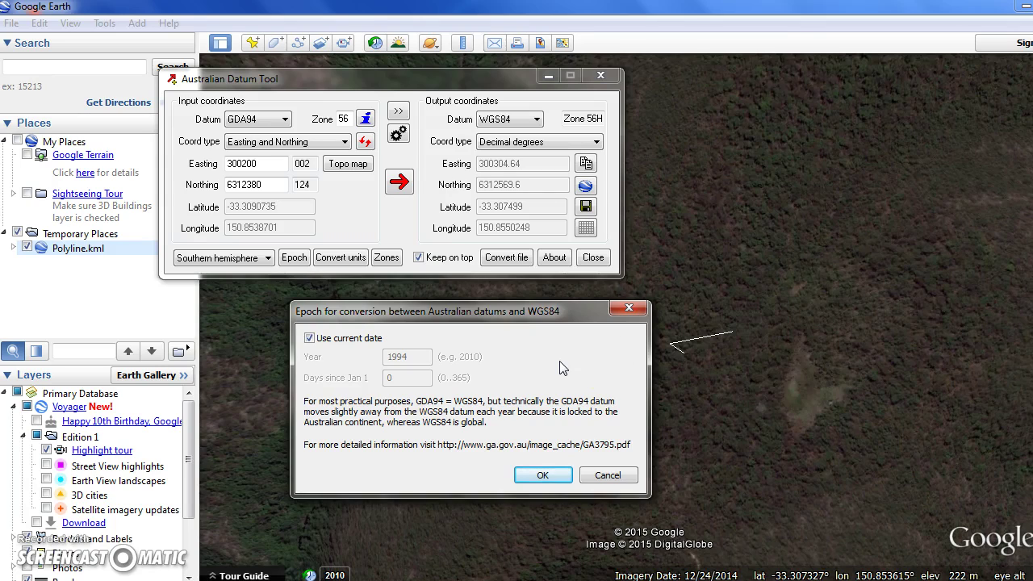
{"action": "left_click", "coordinate": [608, 475]}
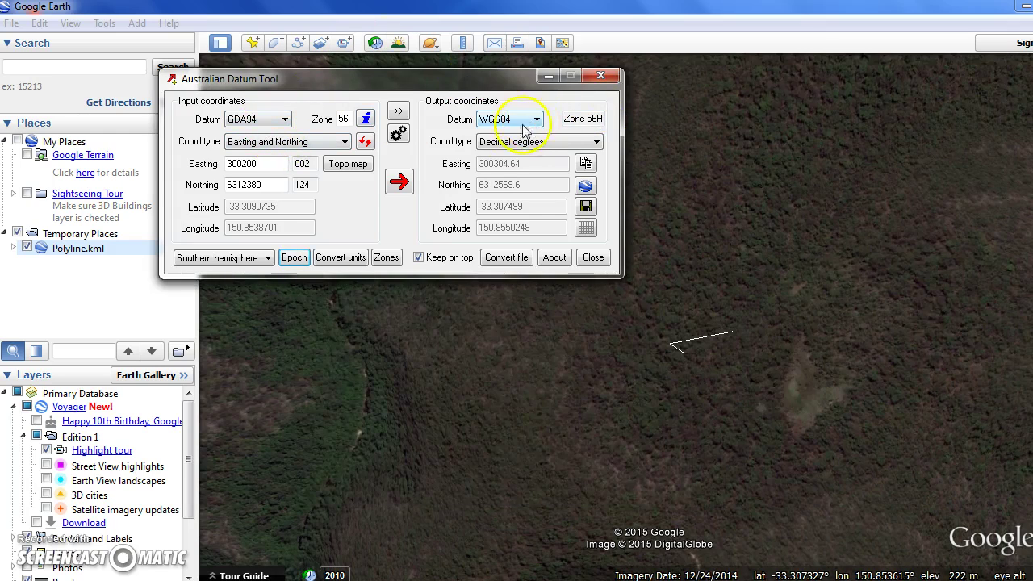
{"action": "left_click", "coordinate": [295, 256]}
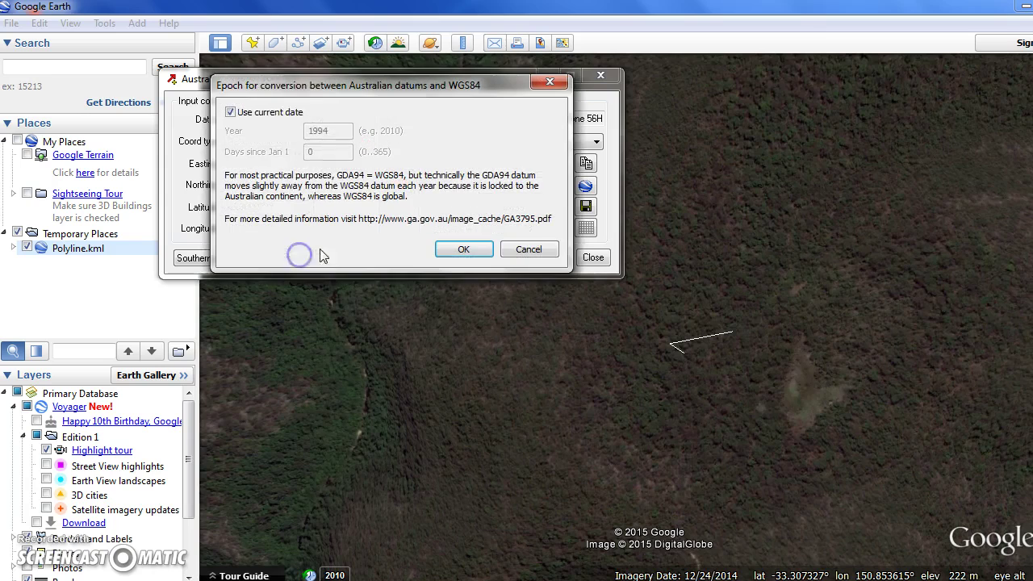
{"action": "left_click", "coordinate": [260, 112]}
{"action": "left_click", "coordinate": [334, 130]}
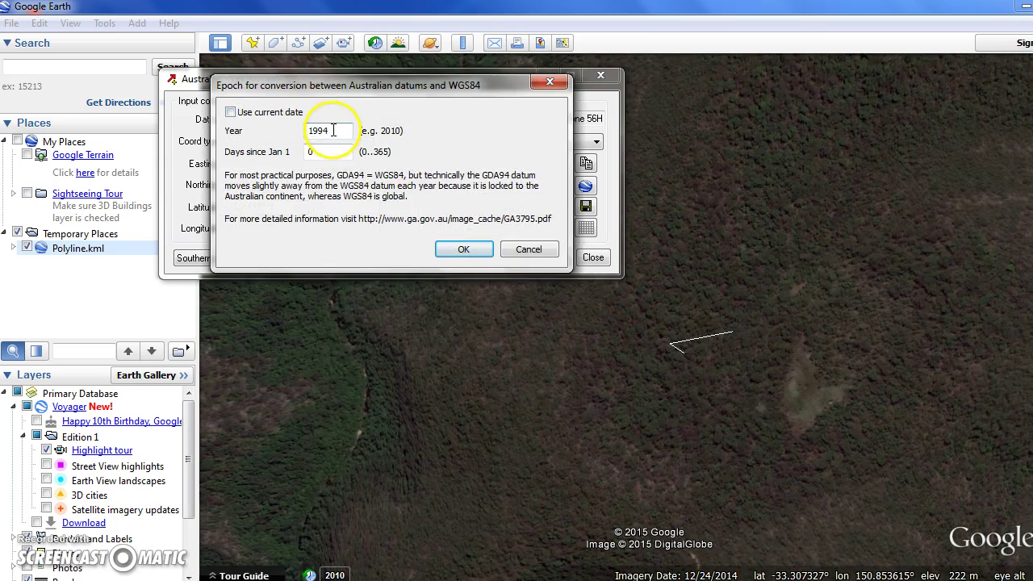
{"action": "double_click", "coordinate": [336, 132]}
{"action": "left_click", "coordinate": [324, 153]}
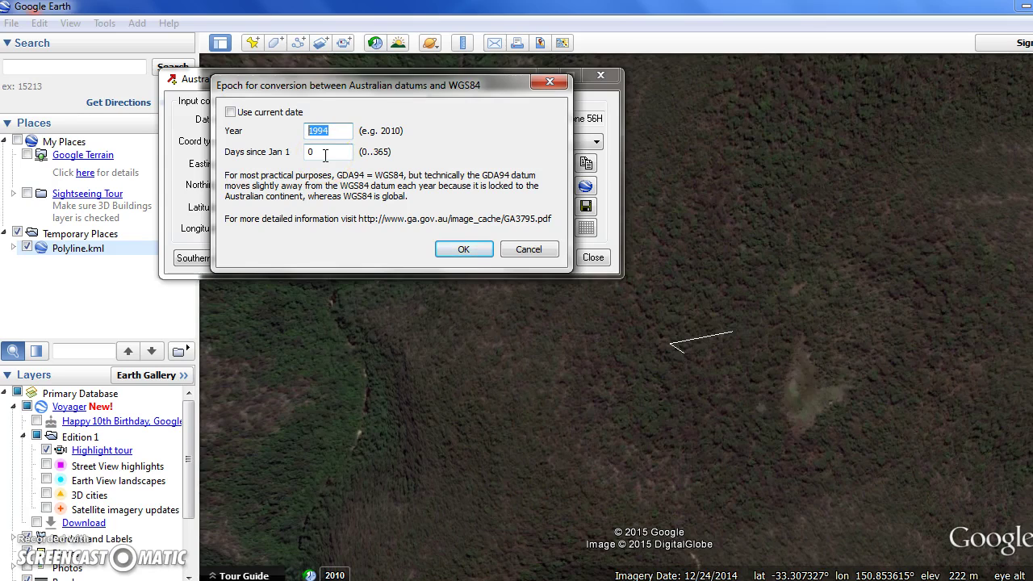
{"action": "left_click", "coordinate": [533, 249]}
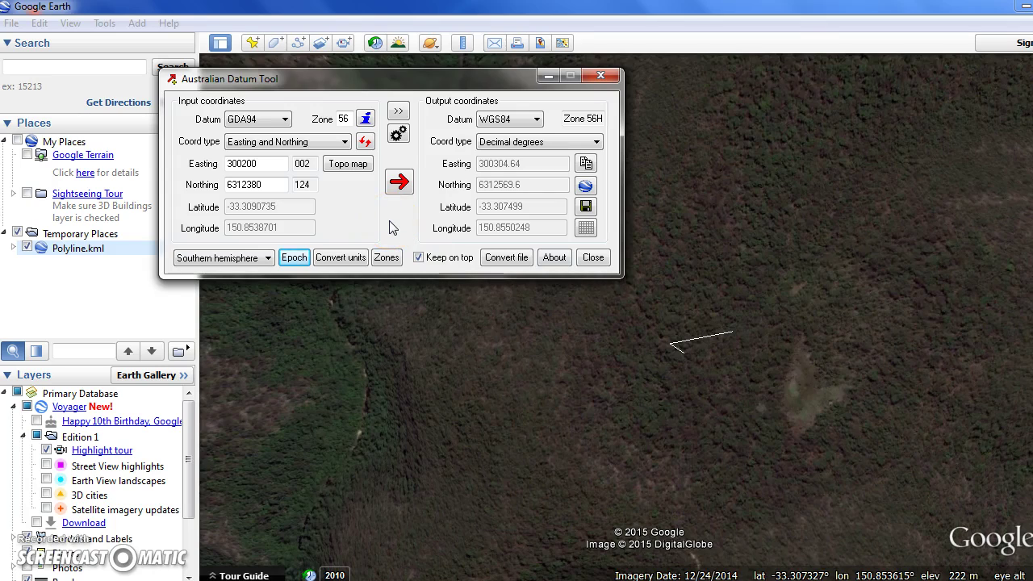
Reselect AGD66 as the input datum and rerun the conversion.
{"action": "left_click", "coordinate": [274, 121]}
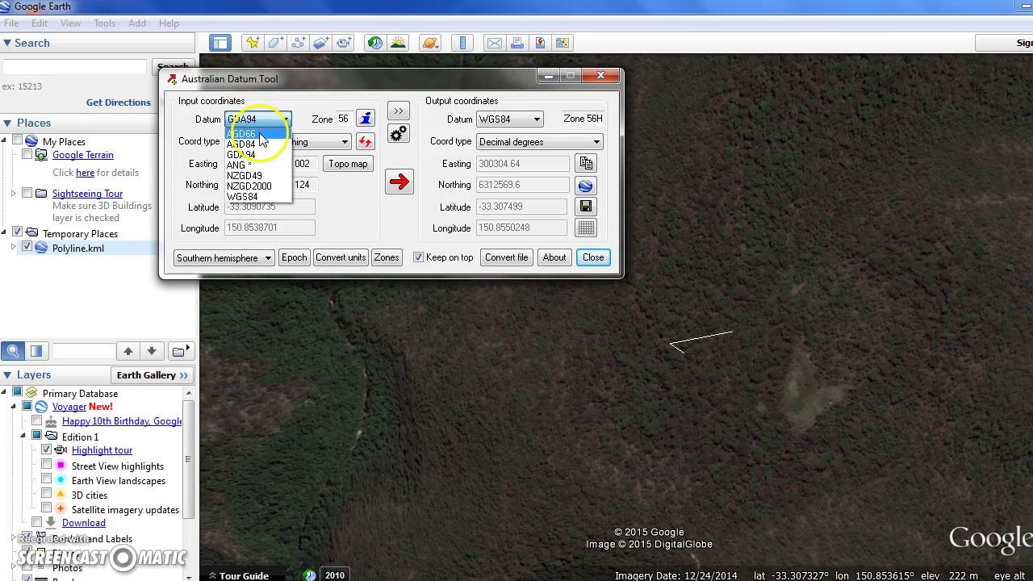
{"action": "left_click", "coordinate": [266, 134]}
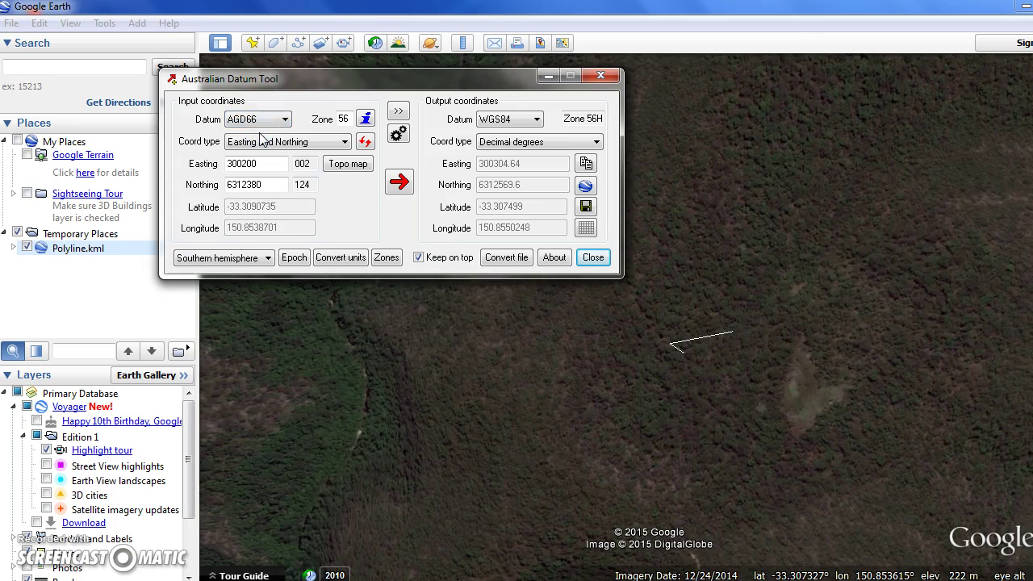
{"action": "left_click", "coordinate": [407, 180]}
{"action": "left_click", "coordinate": [323, 143]}
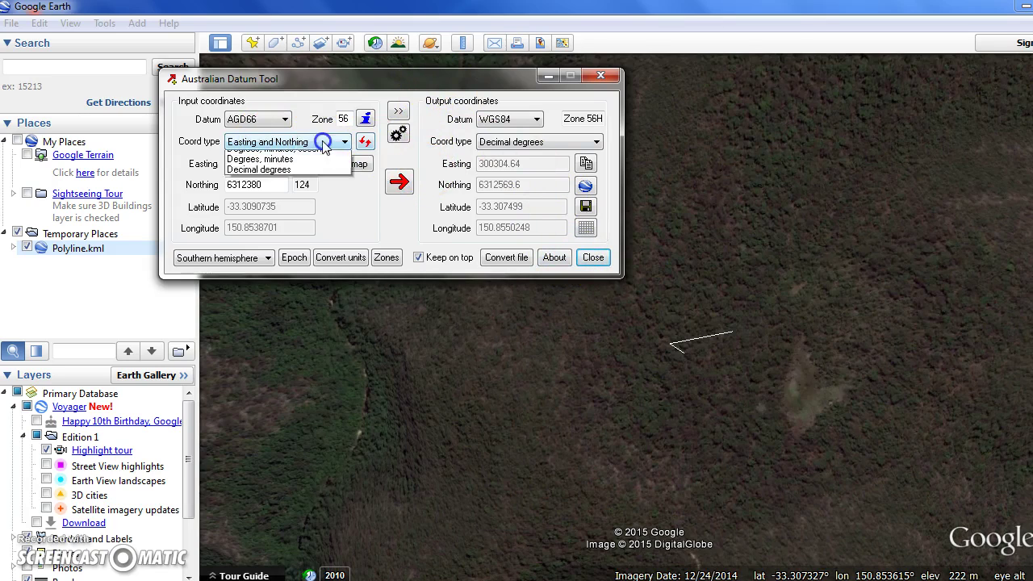
{"action": "left_click", "coordinate": [273, 118]}
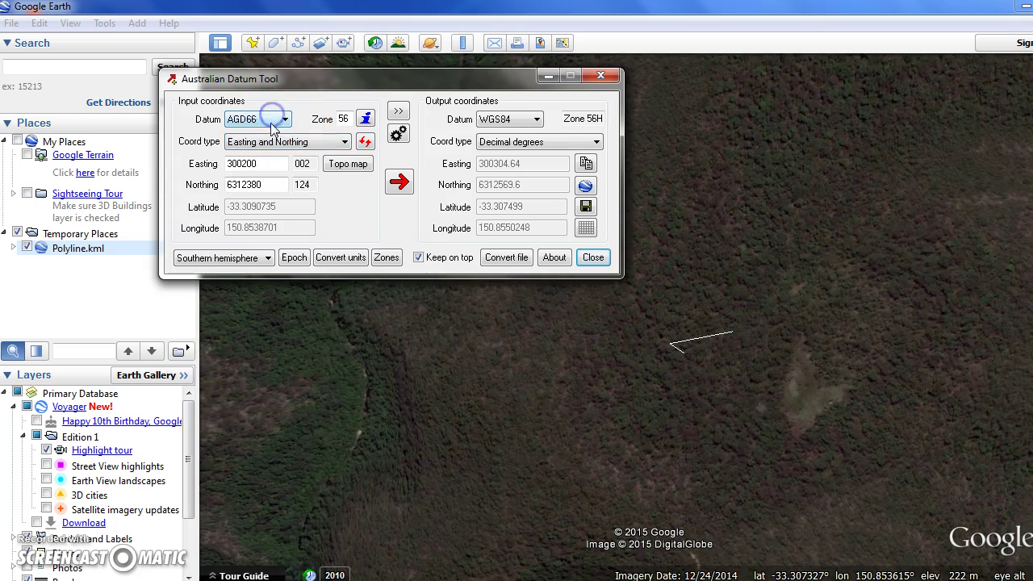
Set input NZGD49 and output NZGD2000, with input coordinates as decimal degrees.
{"action": "left_click", "coordinate": [273, 118]}
{"action": "left_click", "coordinate": [257, 175]}
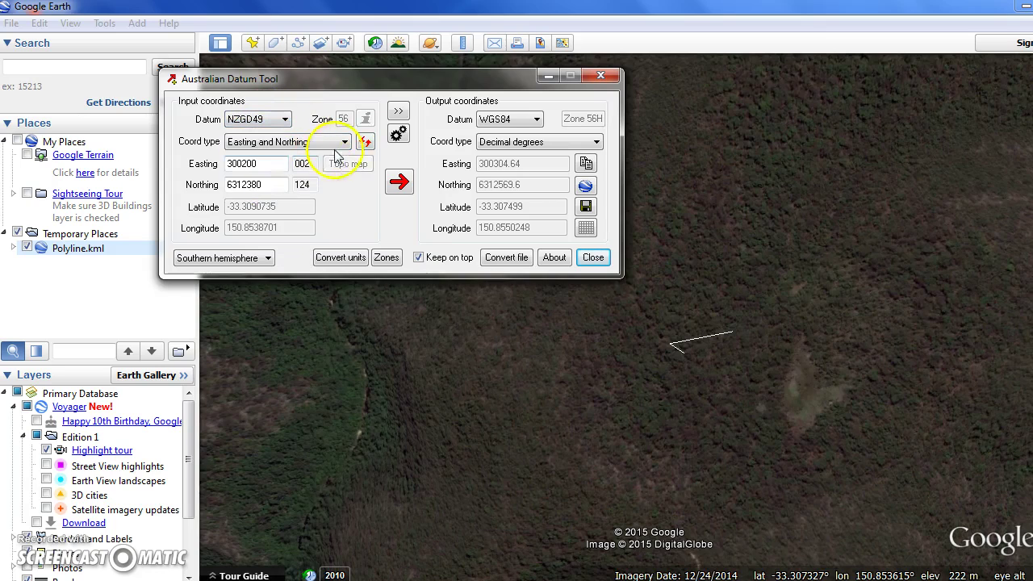
{"action": "left_click", "coordinate": [514, 120]}
{"action": "left_click", "coordinate": [508, 186]}
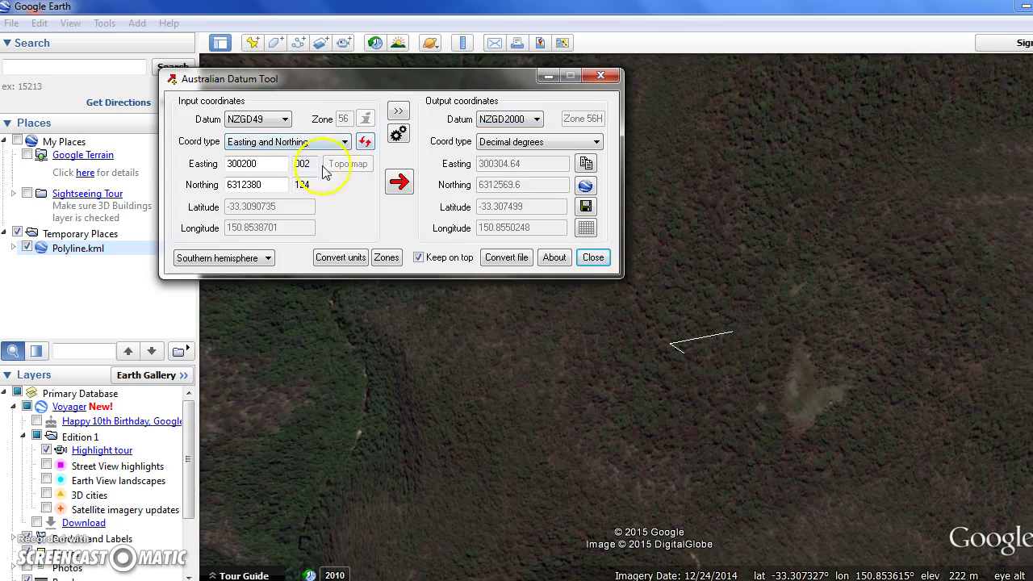
{"action": "left_click", "coordinate": [266, 141]}
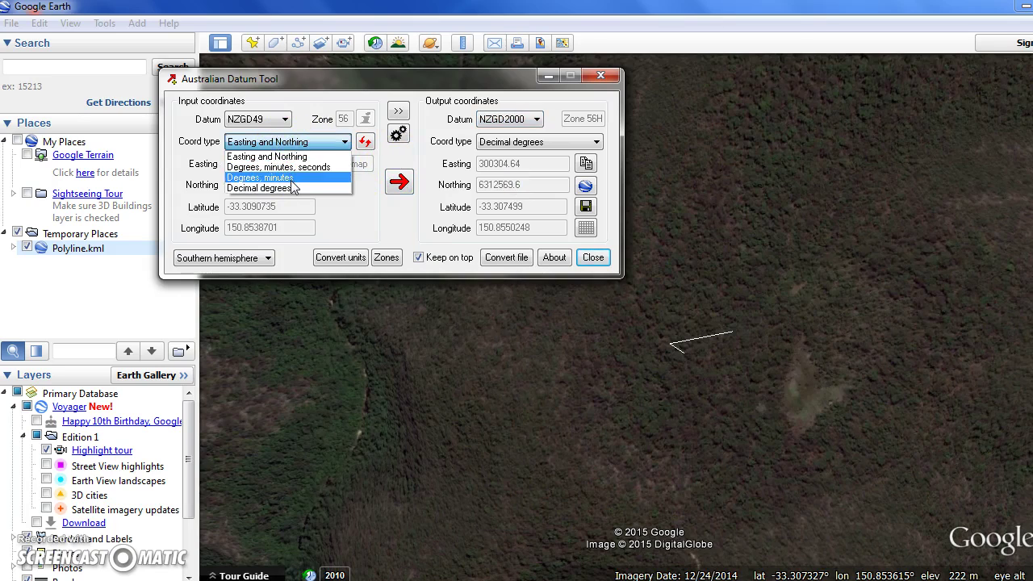
{"action": "left_click", "coordinate": [293, 188]}
Replace the coordinates with latitude -45, longitude 160 and convert, giving NZGD2000 zone 57G 575422 E, 4934331 N.
{"action": "left_click_drag", "start_coordinate": [281, 207], "coordinate": [206, 206]}
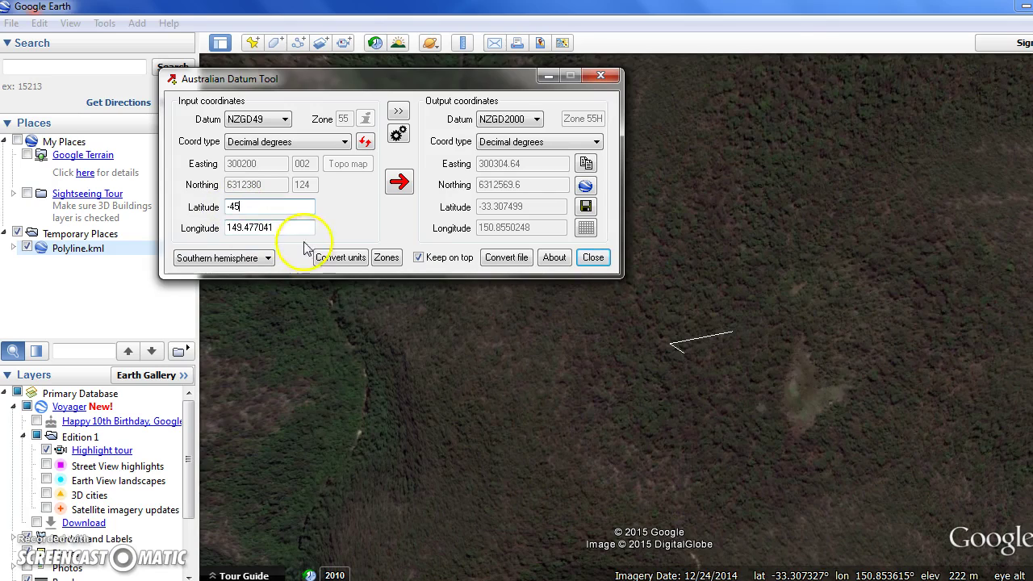
{"action": "left_click_drag", "start_coordinate": [282, 228], "coordinate": [214, 230]}
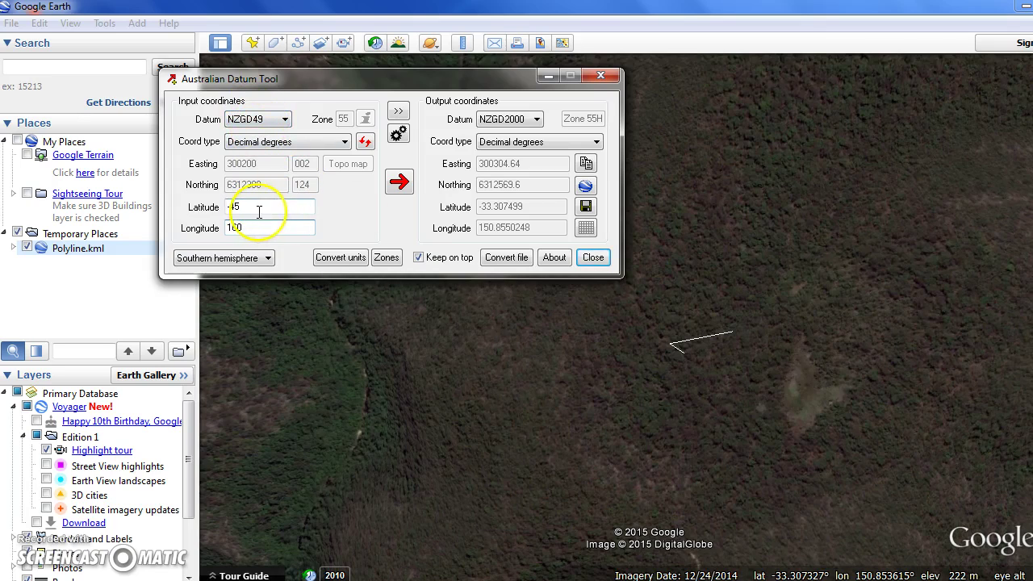
{"action": "left_click", "coordinate": [399, 181]}
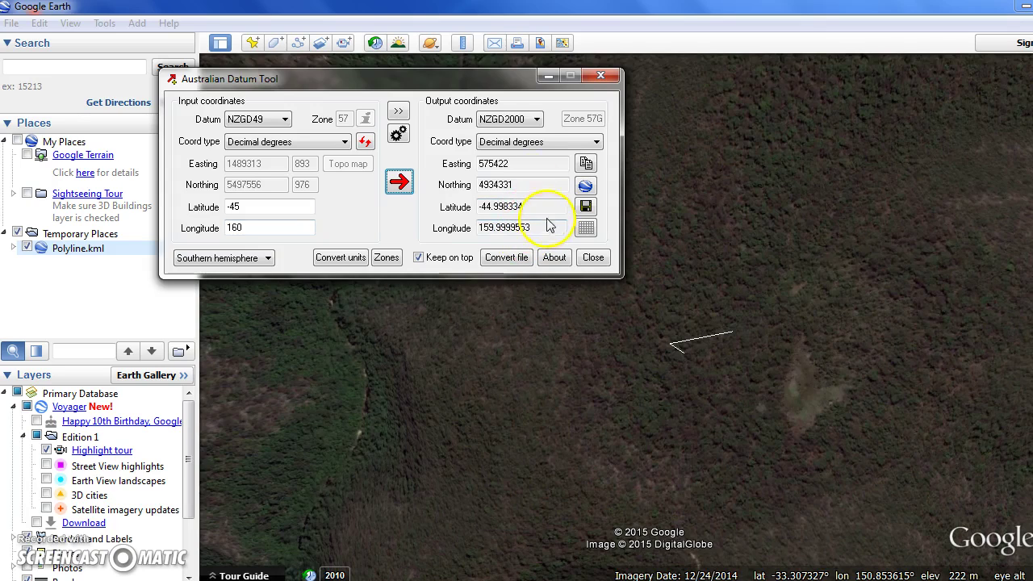
Keep NZGD49 as the input datum and close the datum tool window.
{"action": "left_click", "coordinate": [282, 120]}
{"action": "left_click", "coordinate": [312, 108]}
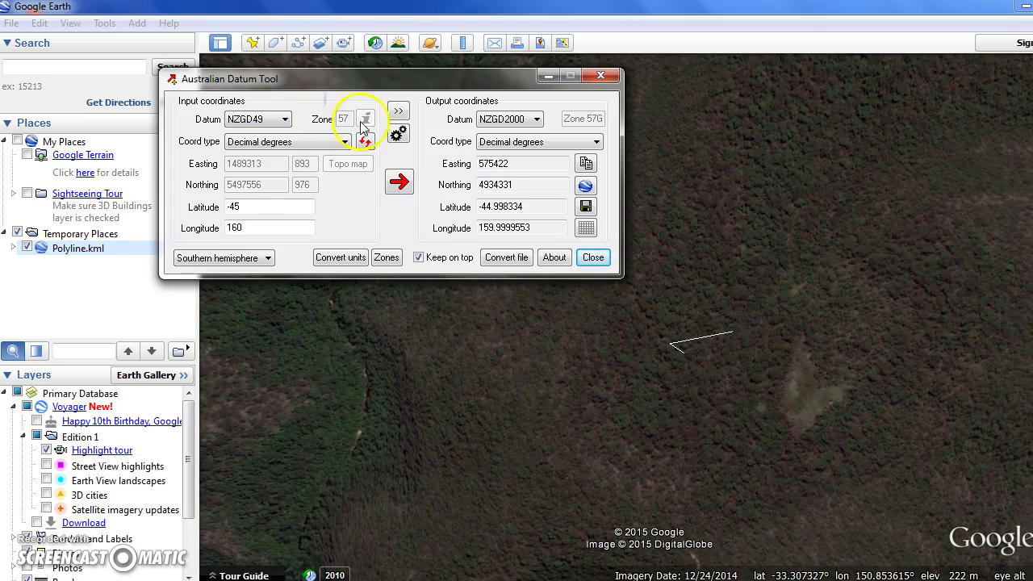
{"action": "left_click", "coordinate": [592, 256]}
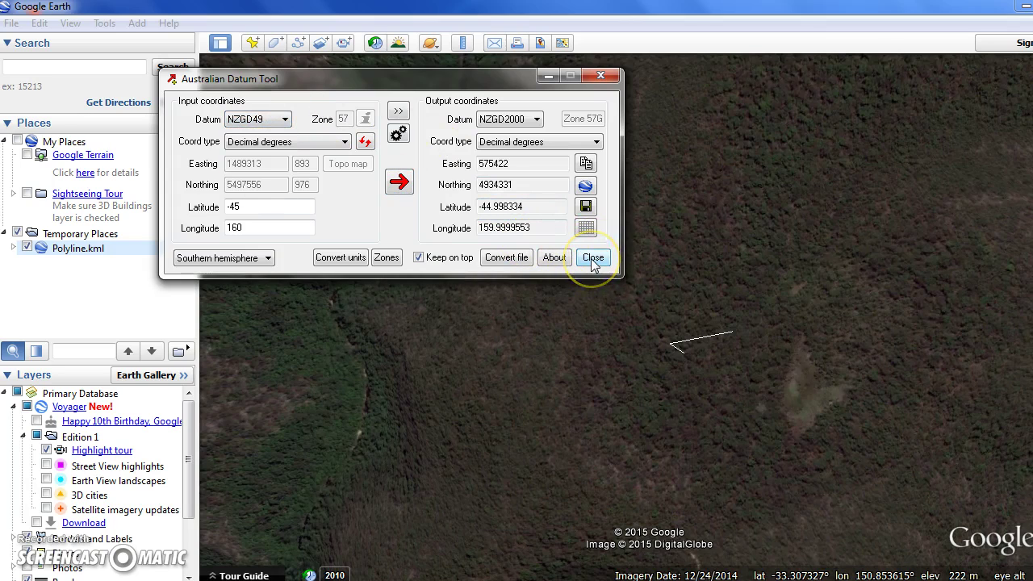